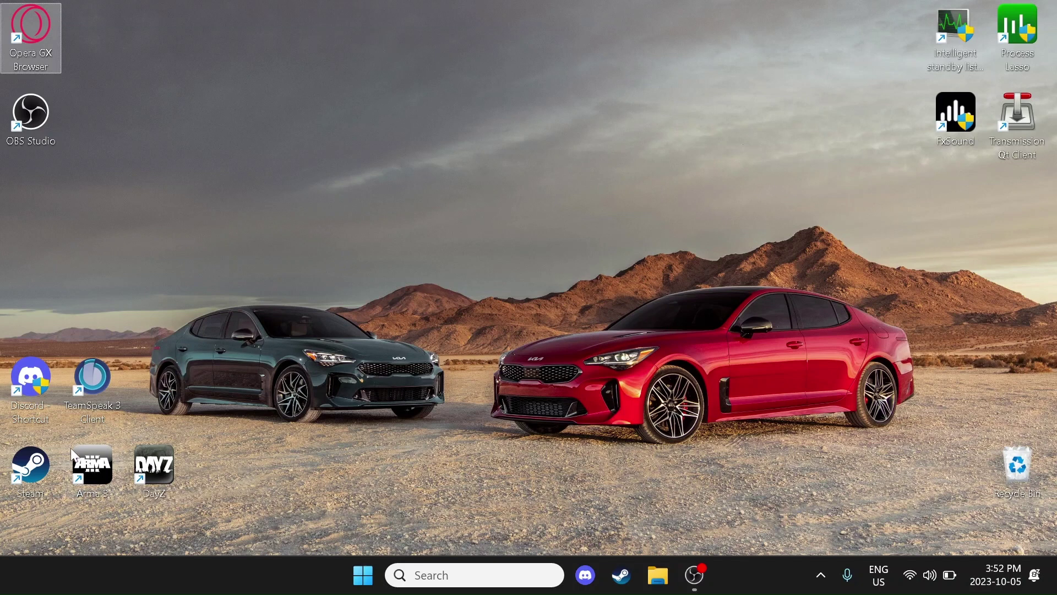
Step: Launch the Arma 3 launcher from the desktop and display the complete list of launch parameters
{"action": "double_click", "coordinate": [92, 465]}
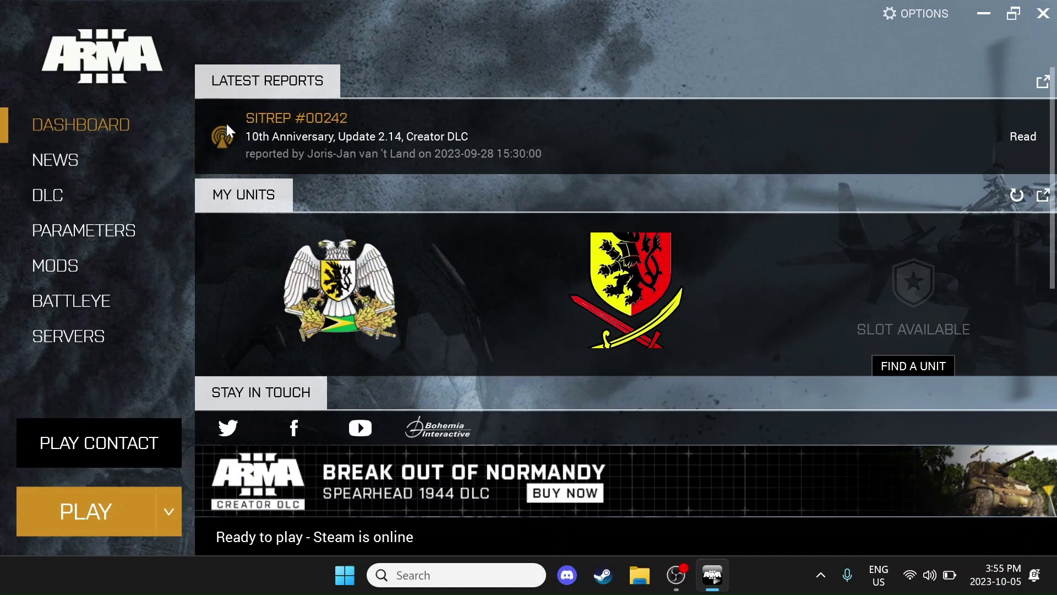
{"action": "left_click", "coordinate": [112, 233]}
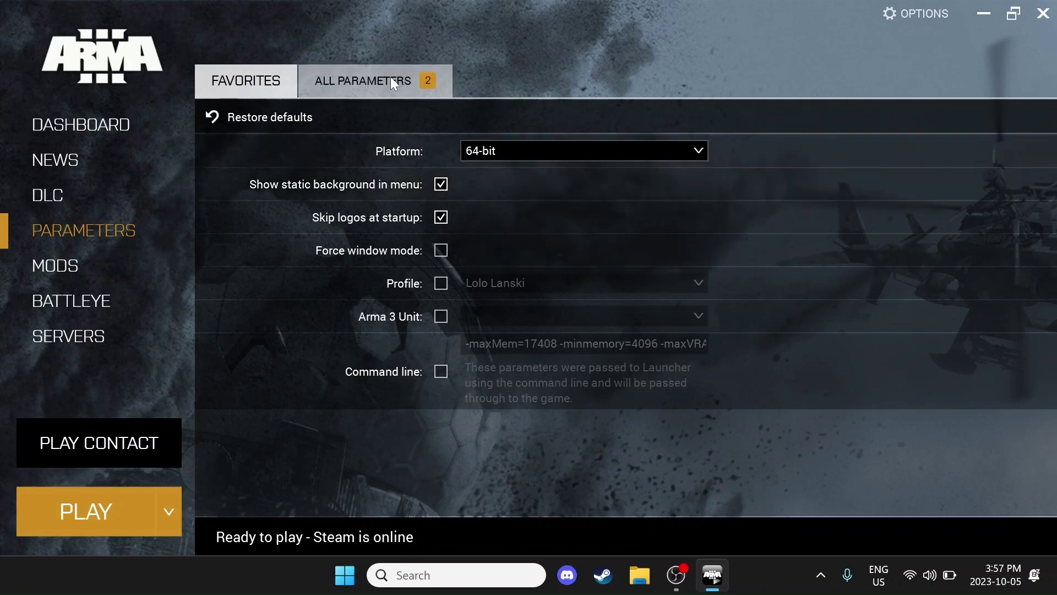
{"action": "left_click", "coordinate": [414, 73]}
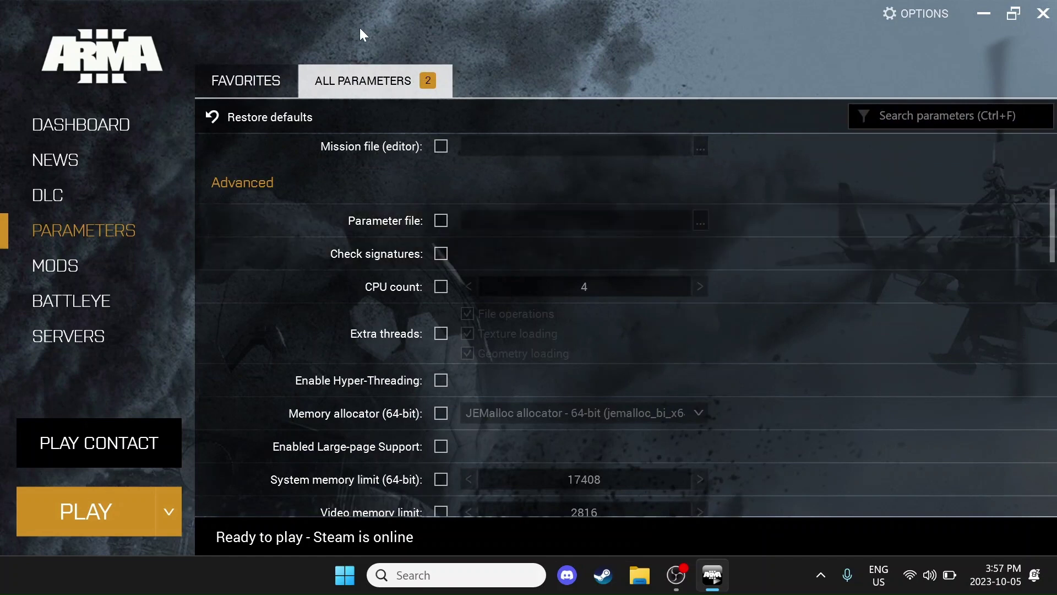
Step: Enable the CPU count parameter at 8 and extra threads for file operations, texture loading and geometry loading
{"action": "scroll", "coordinate": [692, 237], "scroll_direction": "up", "scroll_amount": 3}
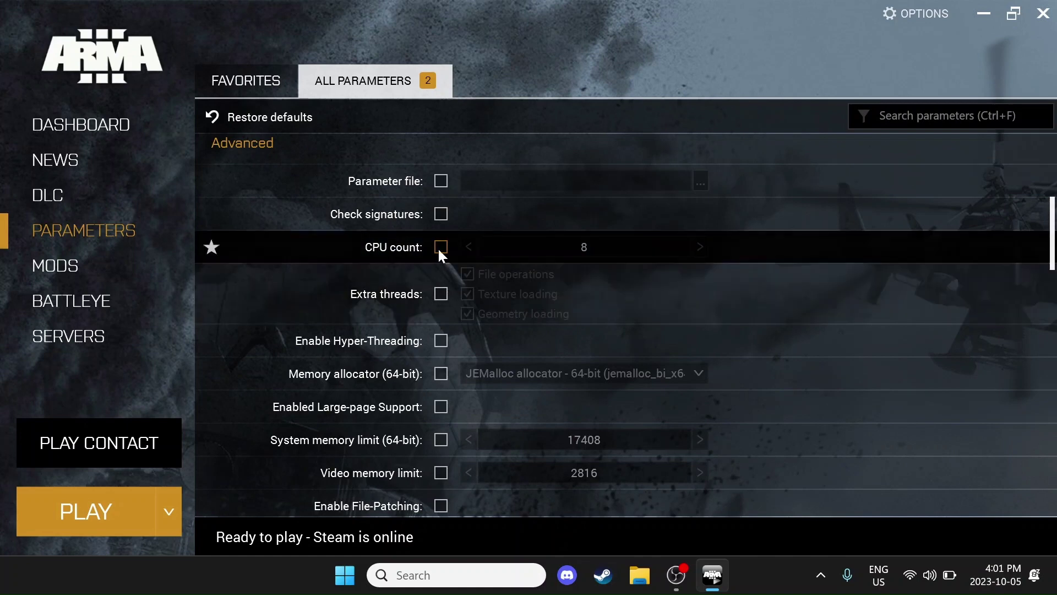
{"action": "left_click", "coordinate": [441, 248]}
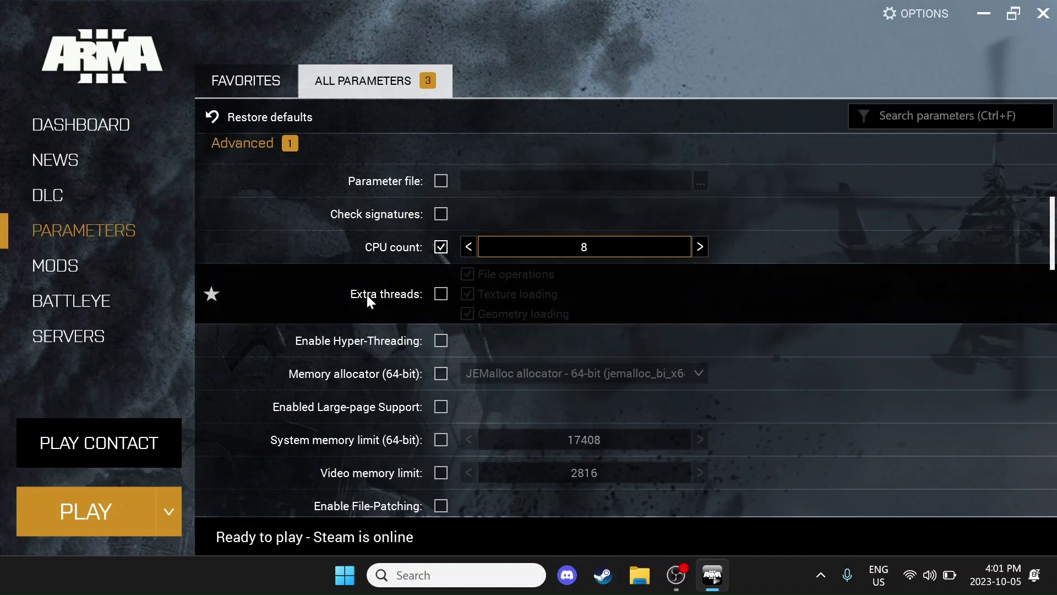
{"action": "left_click", "coordinate": [442, 295]}
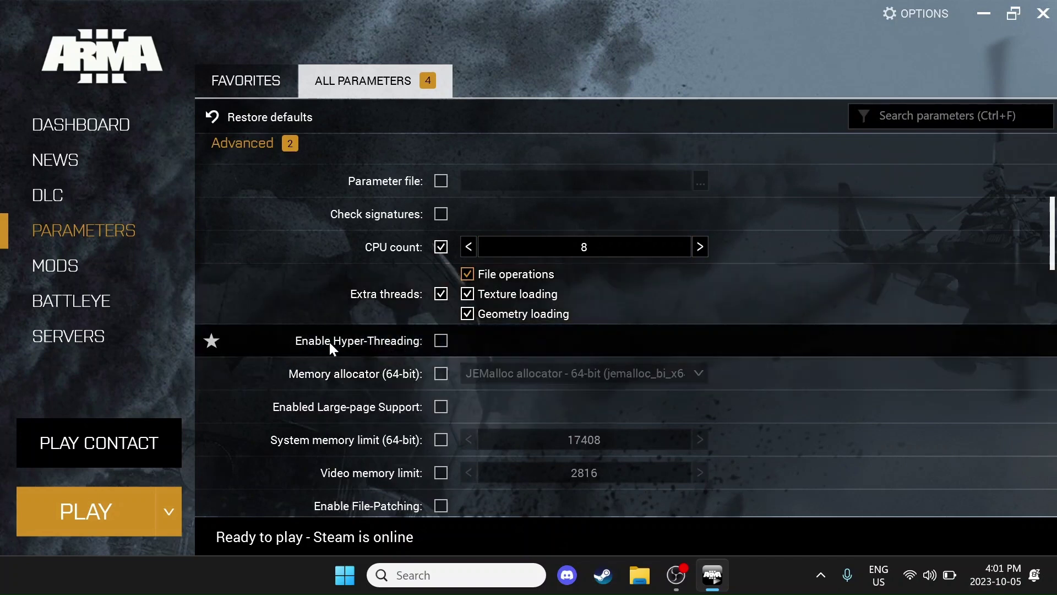
Step: Enable Hyper-Threading and set the 64-bit memory allocator to Intel TBB 4 allocator - 64-bit (tbb4malloc_bi_x64)
{"action": "left_click", "coordinate": [441, 342]}
{"action": "scroll", "coordinate": [748, 240], "scroll_direction": "down", "scroll_amount": 3}
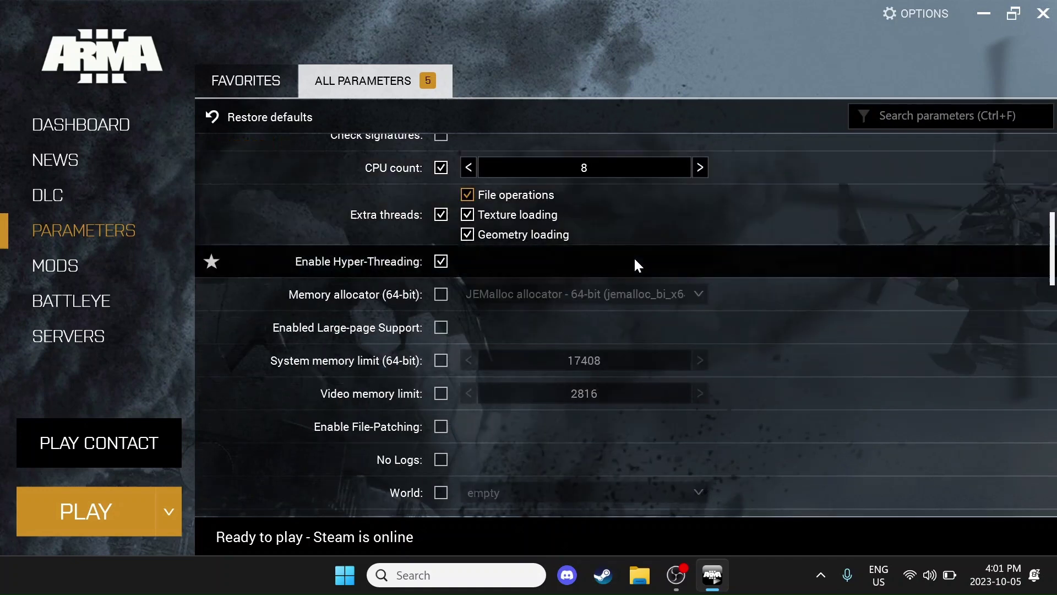
{"action": "mouse_move", "coordinate": [425, 306]}
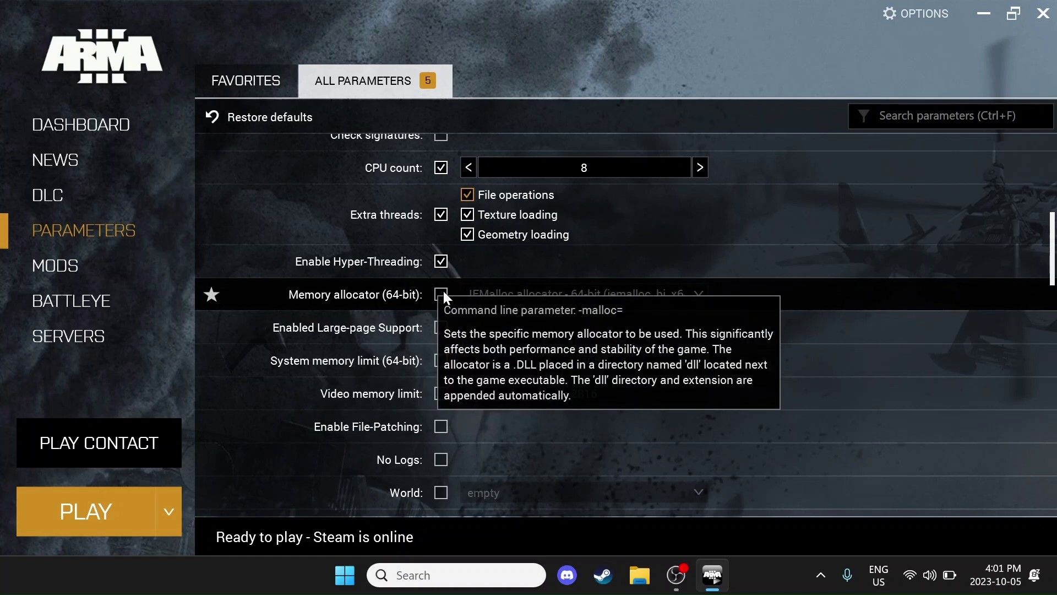
{"action": "left_click", "coordinate": [441, 294]}
{"action": "left_click", "coordinate": [544, 300]}
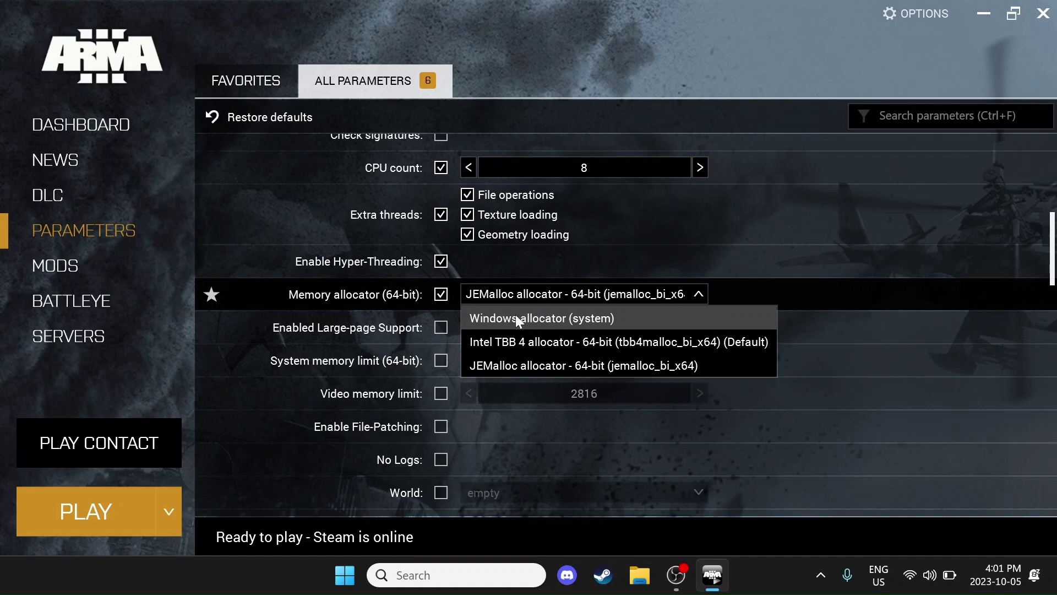
{"action": "left_click", "coordinate": [649, 340]}
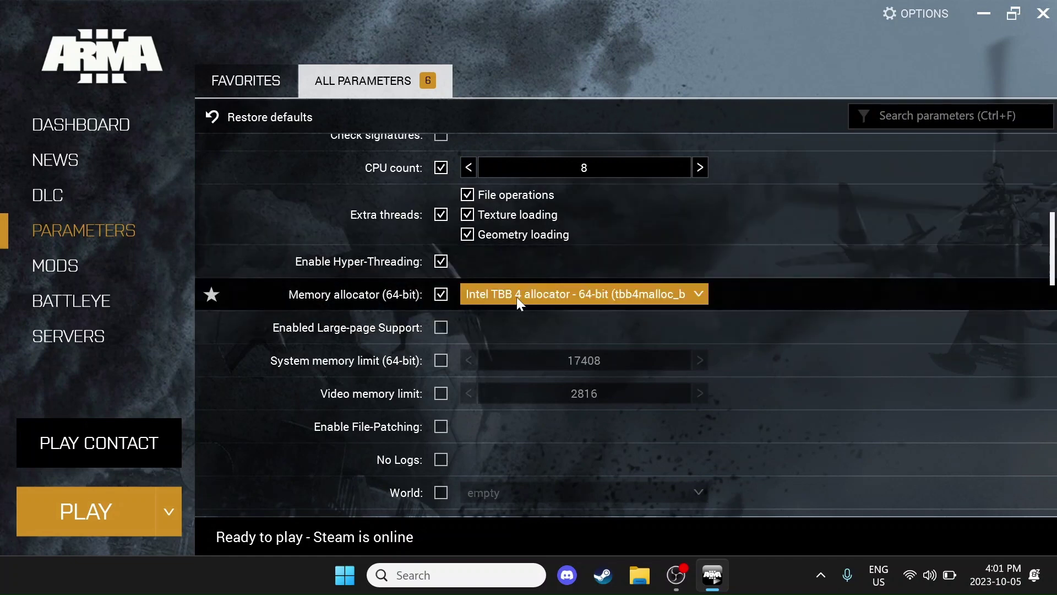
Step: Enable the 64-bit system memory limit parameter at 17408 MB
{"action": "scroll", "coordinate": [404, 269], "scroll_direction": "down", "scroll_amount": 1}
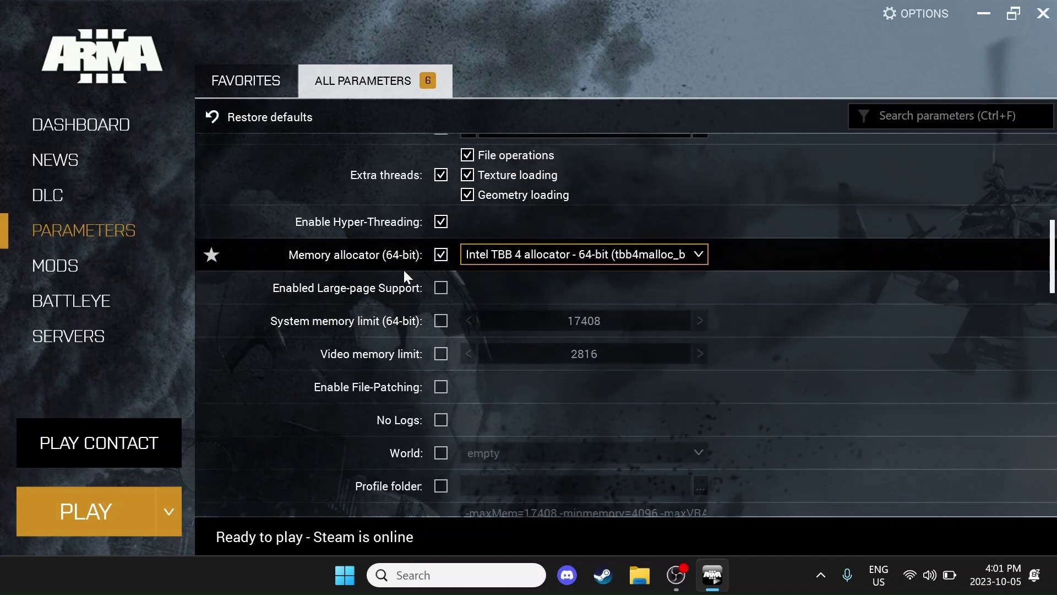
{"action": "mouse_move", "coordinate": [272, 326]}
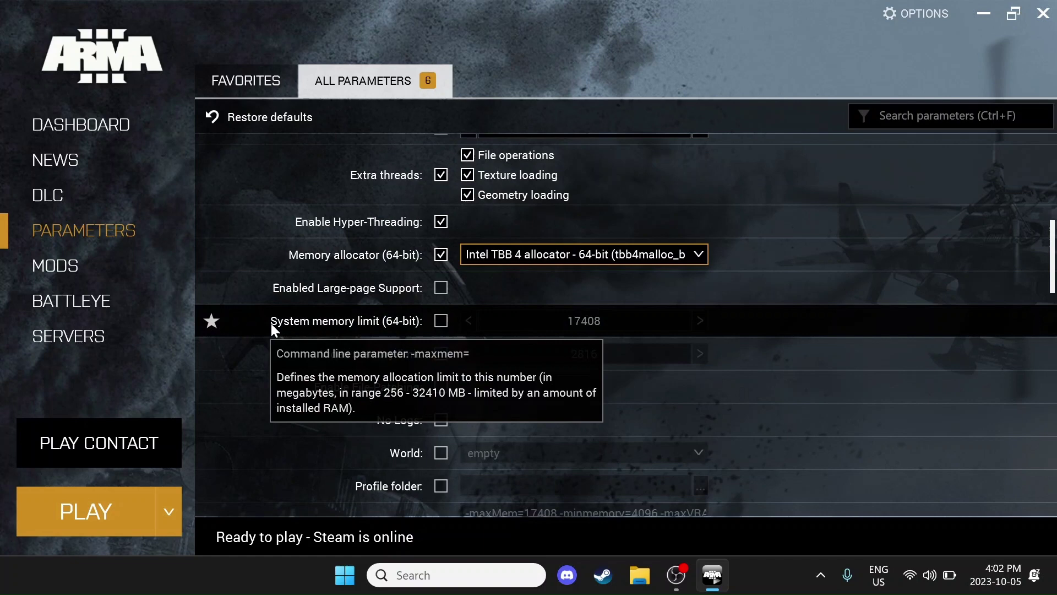
{"action": "left_click", "coordinate": [442, 321]}
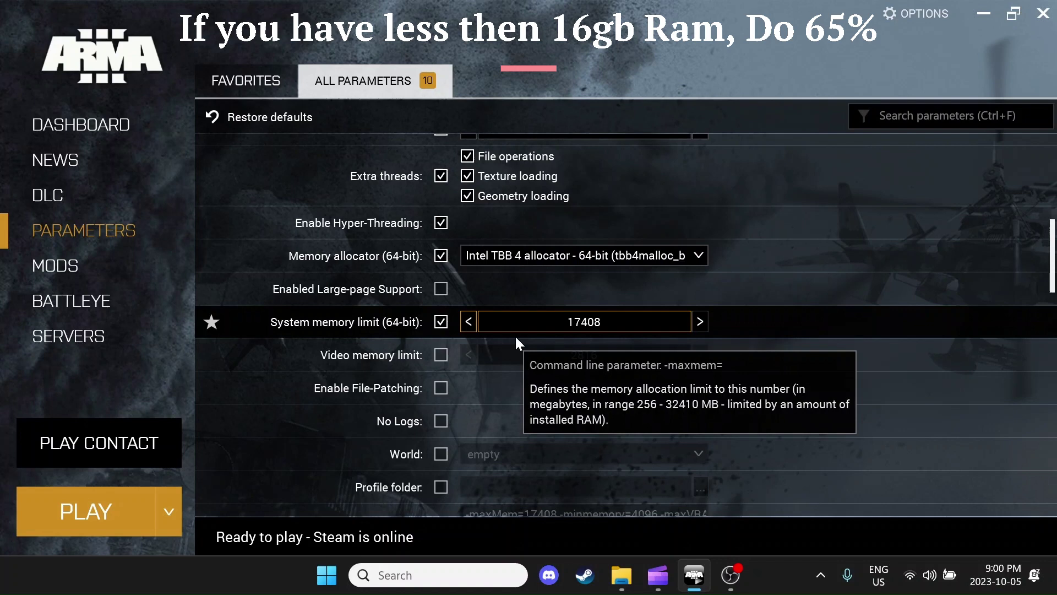
Step: Try raising the 64-bit system memory limit to 24576 MB and bring it back down to 17408 MB
{"action": "left_click", "coordinate": [701, 325]}
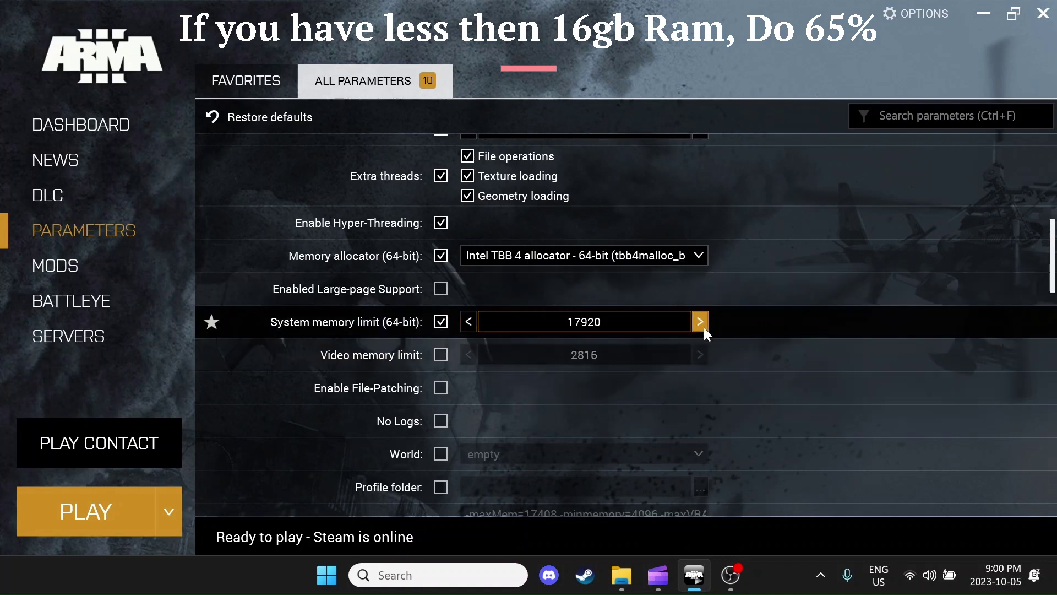
{"action": "left_click", "coordinate": [701, 323]}
{"action": "left_click", "coordinate": [701, 323]}
{"action": "left_click", "coordinate": [701, 323]}
{"action": "left_click", "coordinate": [700, 324]}
{"action": "left_click", "coordinate": [701, 323]}
{"action": "left_click", "coordinate": [700, 324]}
{"action": "left_click", "coordinate": [700, 324]}
{"action": "left_click", "coordinate": [701, 324]}
{"action": "left_click", "coordinate": [700, 324]}
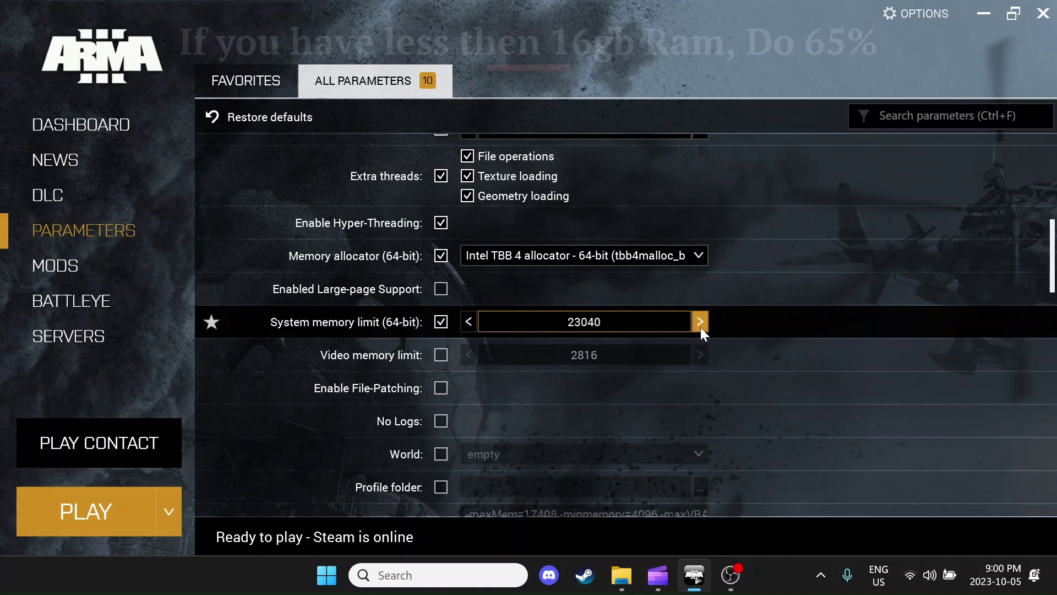
{"action": "left_click", "coordinate": [701, 324]}
{"action": "left_click", "coordinate": [700, 324]}
{"action": "left_click", "coordinate": [700, 324]}
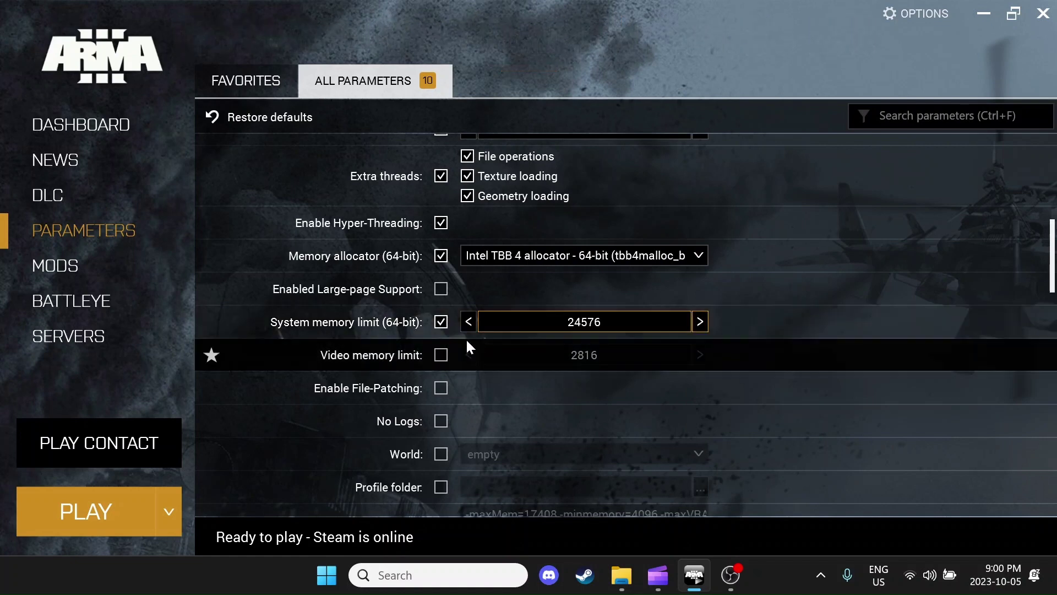
{"action": "left_click", "coordinate": [468, 322]}
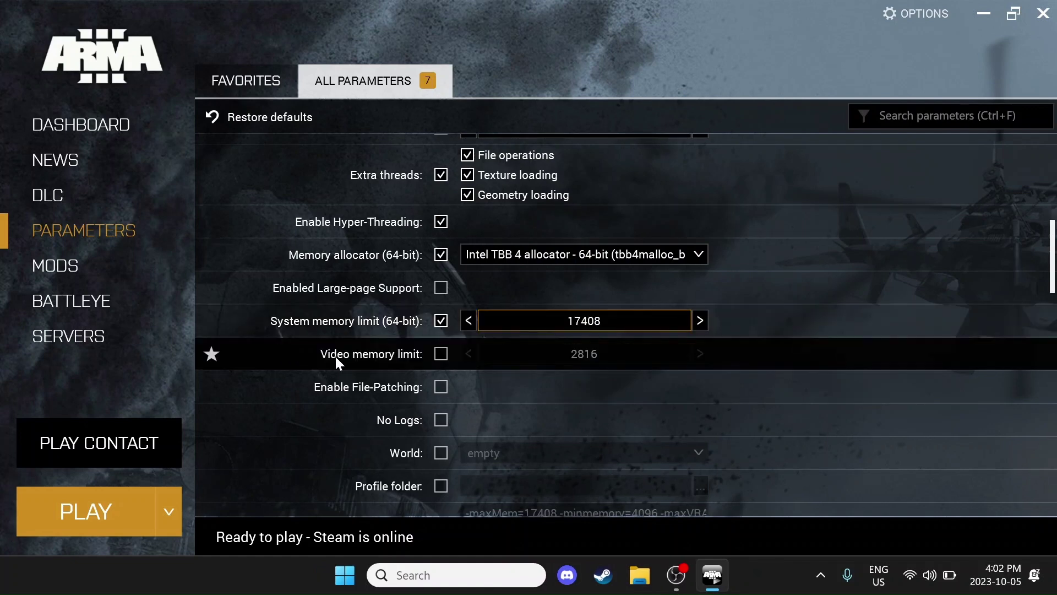
Step: Enable the video memory limit parameter at 2816 MB
{"action": "left_click", "coordinate": [440, 354]}
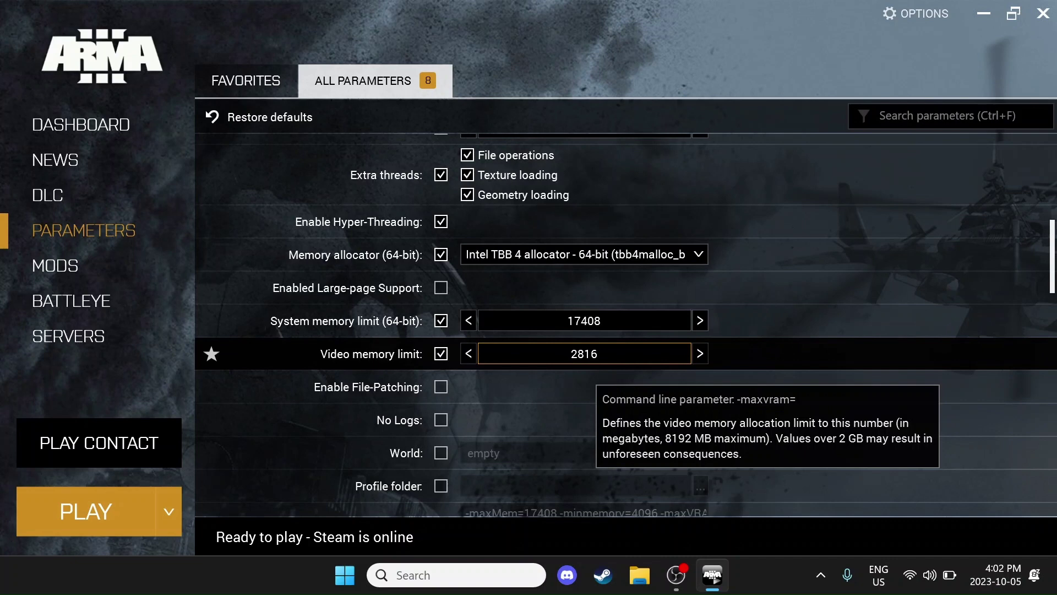
{"action": "scroll", "coordinate": [478, 286], "scroll_direction": "down", "scroll_amount": 2}
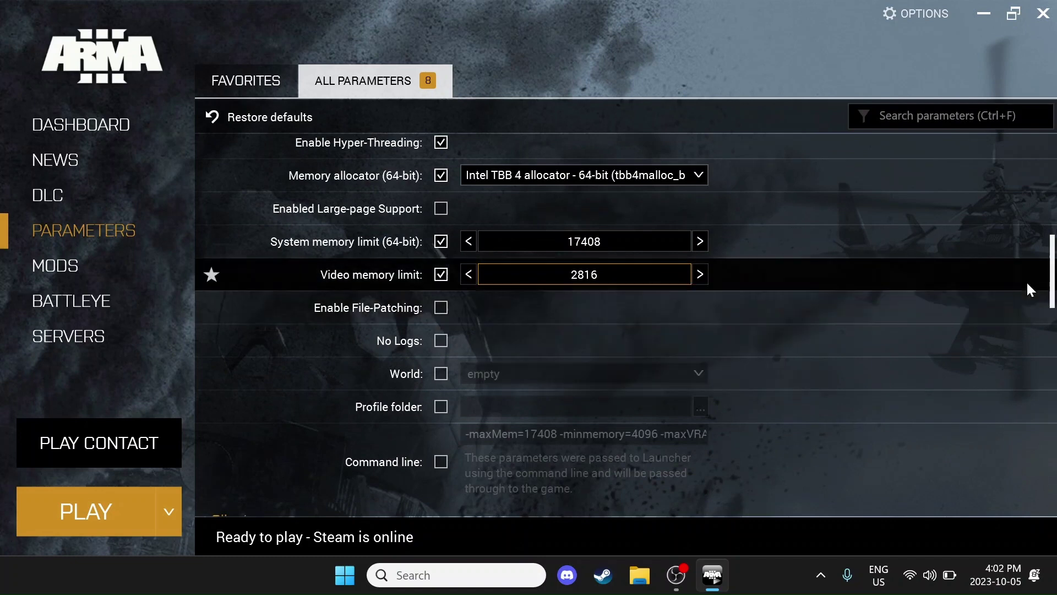
Step: Enable the World parameter with the value empty and turn on No Logs in the Advanced parameters
{"action": "scroll", "coordinate": [1046, 283], "scroll_direction": "down", "scroll_amount": 2}
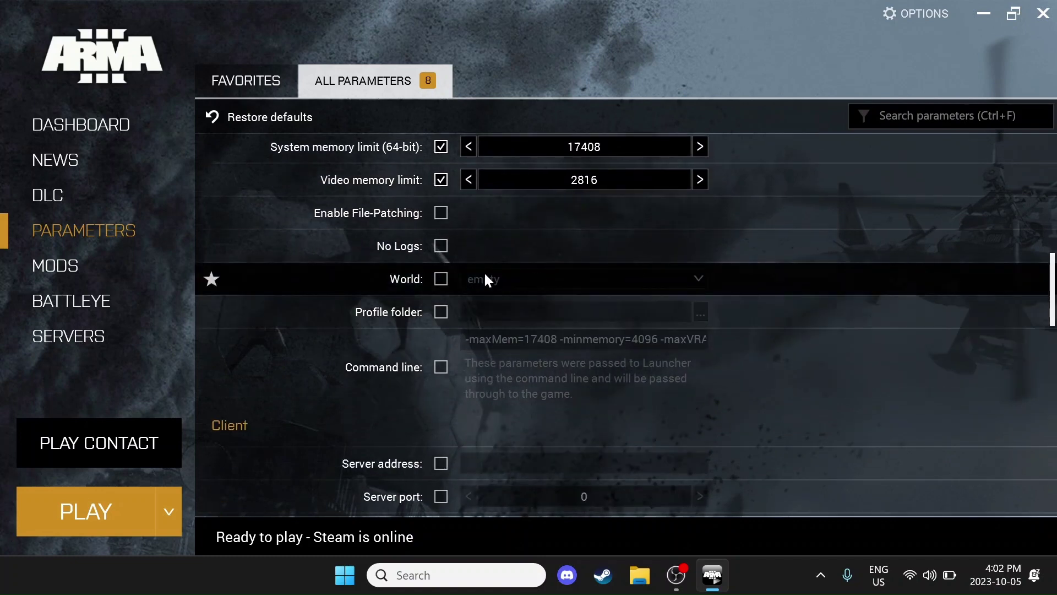
{"action": "left_click", "coordinate": [446, 275]}
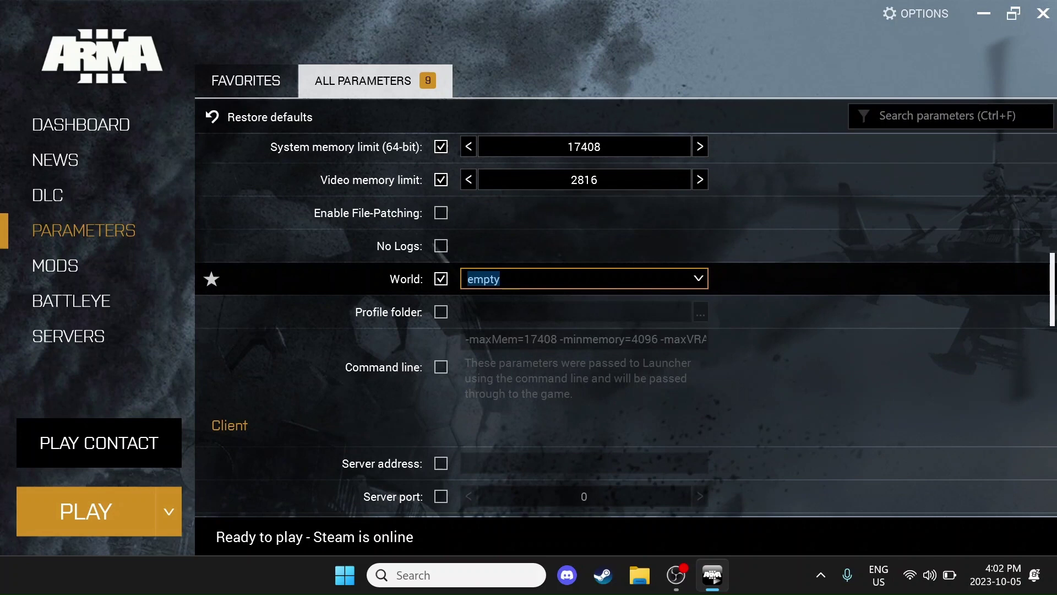
{"action": "left_click", "coordinate": [697, 282]}
{"action": "left_click", "coordinate": [506, 439]}
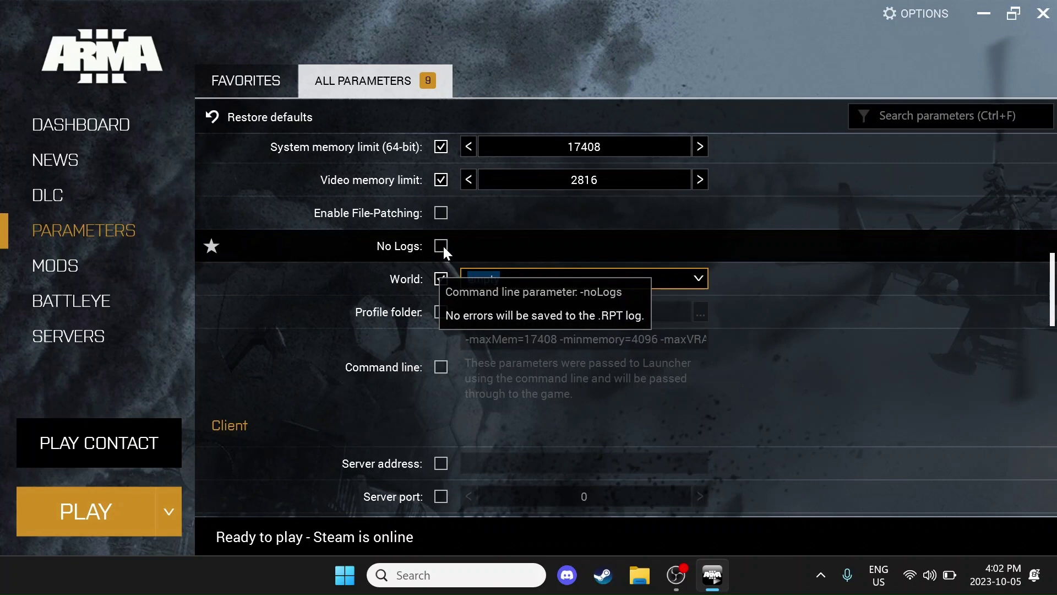
{"action": "left_click", "coordinate": [442, 244]}
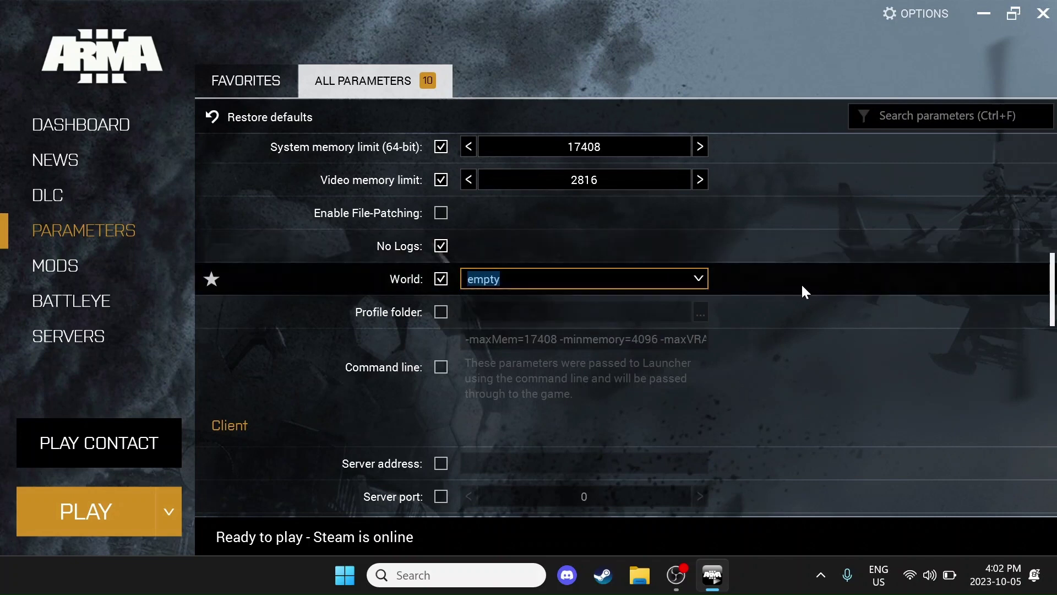
Step: Enable the No Pause parameter in the Author section
{"action": "scroll", "coordinate": [796, 273], "scroll_direction": "down", "scroll_amount": 1}
{"action": "scroll", "coordinate": [792, 254], "scroll_direction": "down", "scroll_amount": 2}
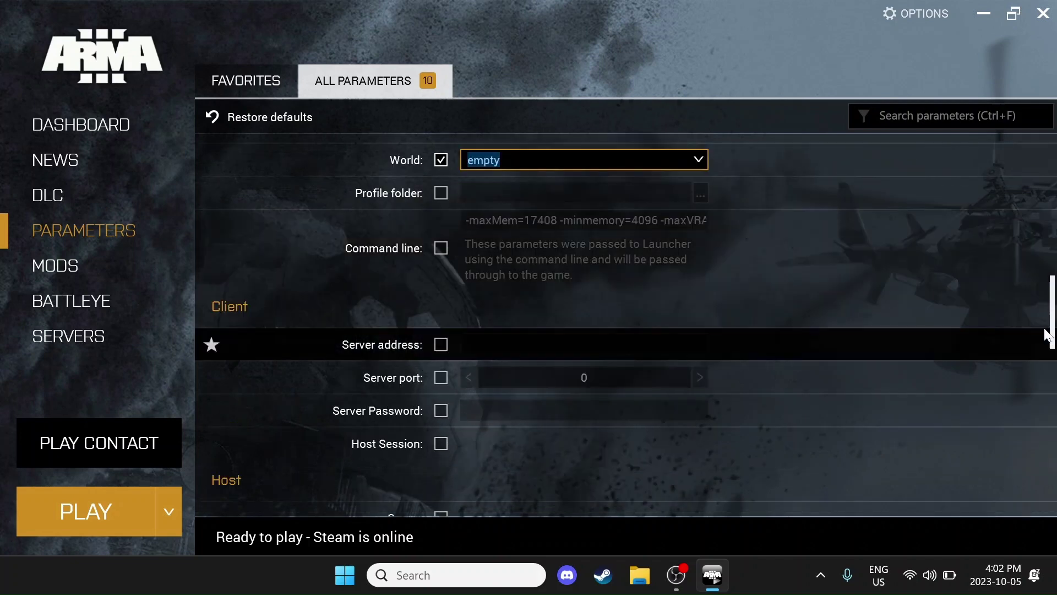
{"action": "scroll", "coordinate": [1051, 336], "scroll_direction": "down", "scroll_amount": 9}
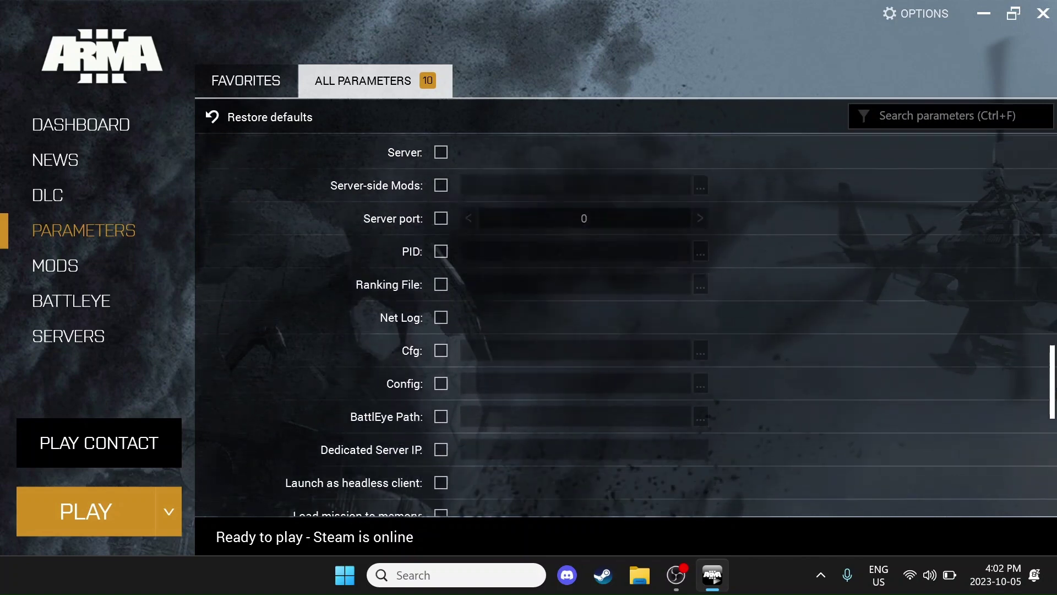
{"action": "scroll", "coordinate": [626, 325], "scroll_direction": "down", "scroll_amount": 10}
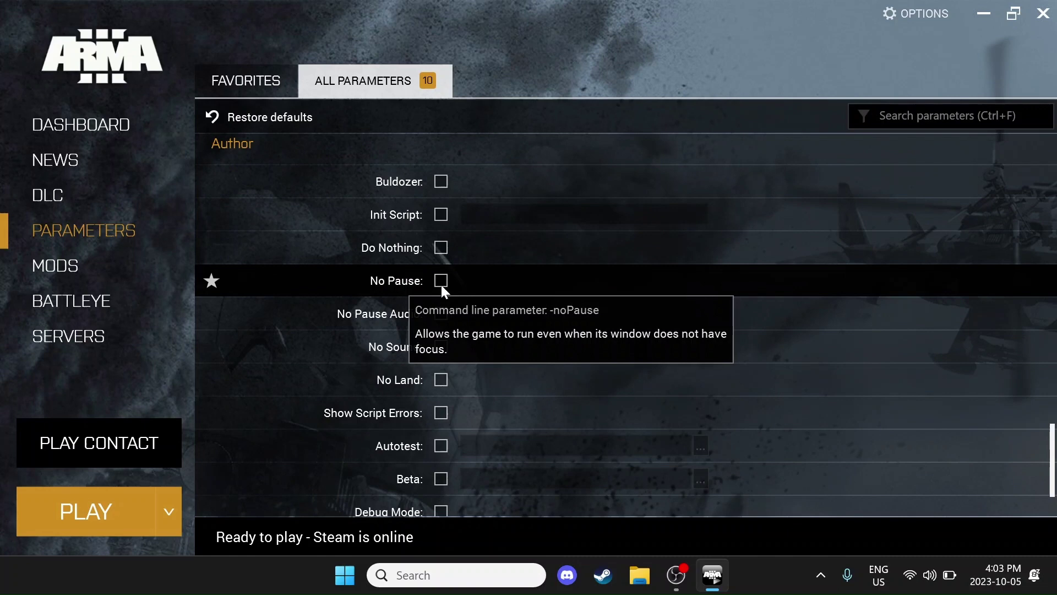
{"action": "left_click", "coordinate": [440, 282]}
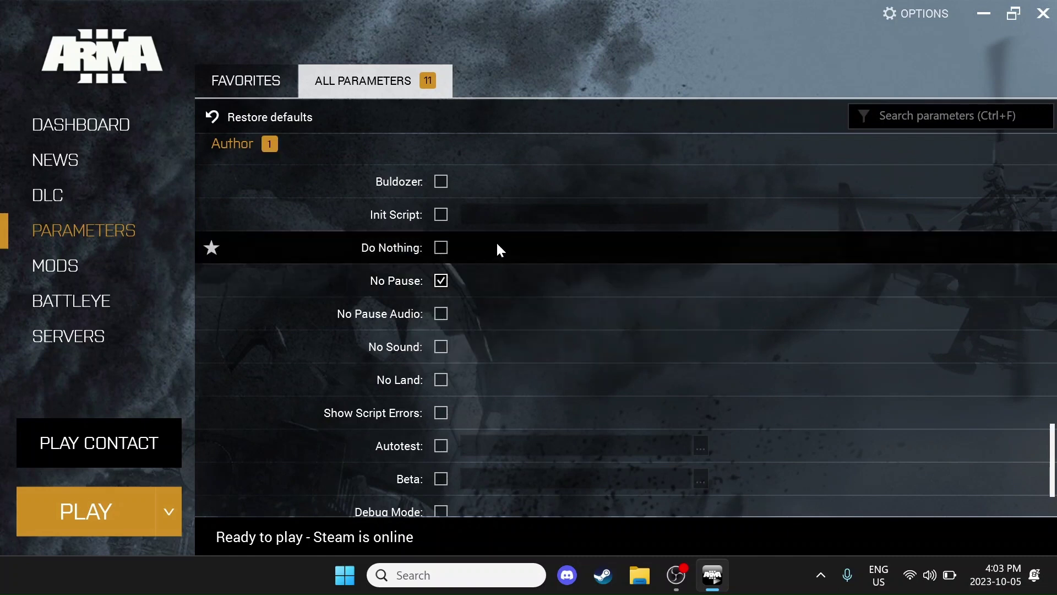
Step: Enable the No Pause Audio and No Land parameters in the Author section
{"action": "mouse_move", "coordinate": [498, 245]}
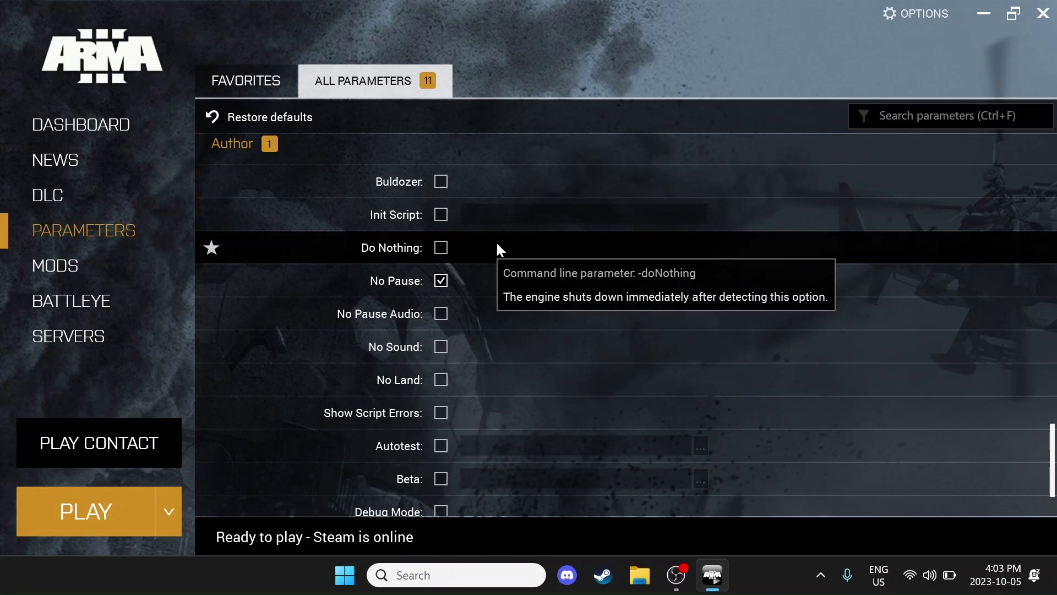
{"action": "mouse_move", "coordinate": [441, 329]}
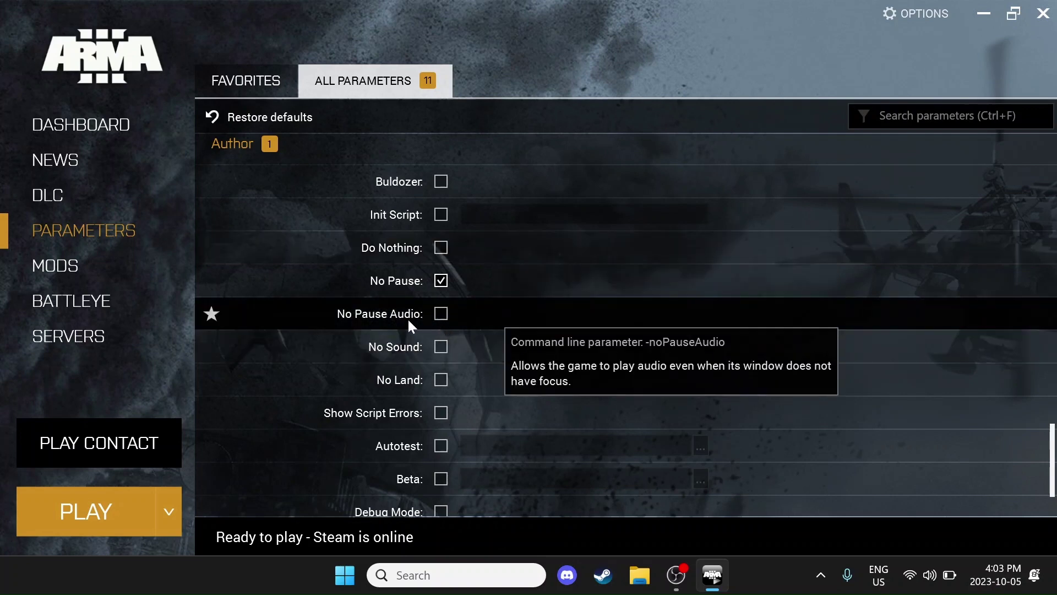
{"action": "left_click", "coordinate": [440, 317]}
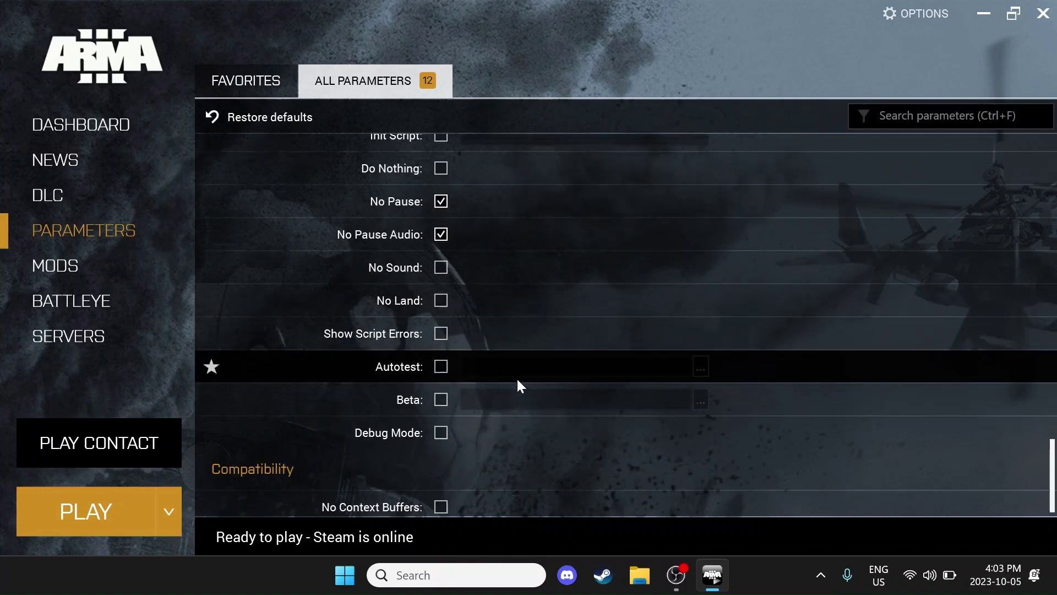
{"action": "mouse_move", "coordinate": [424, 303]}
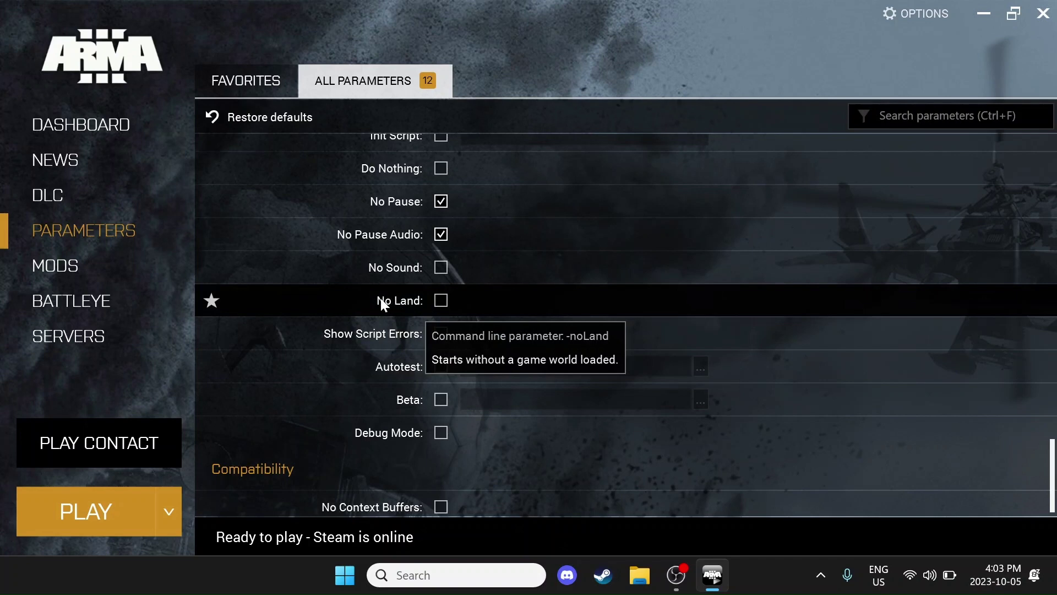
{"action": "left_click", "coordinate": [439, 301]}
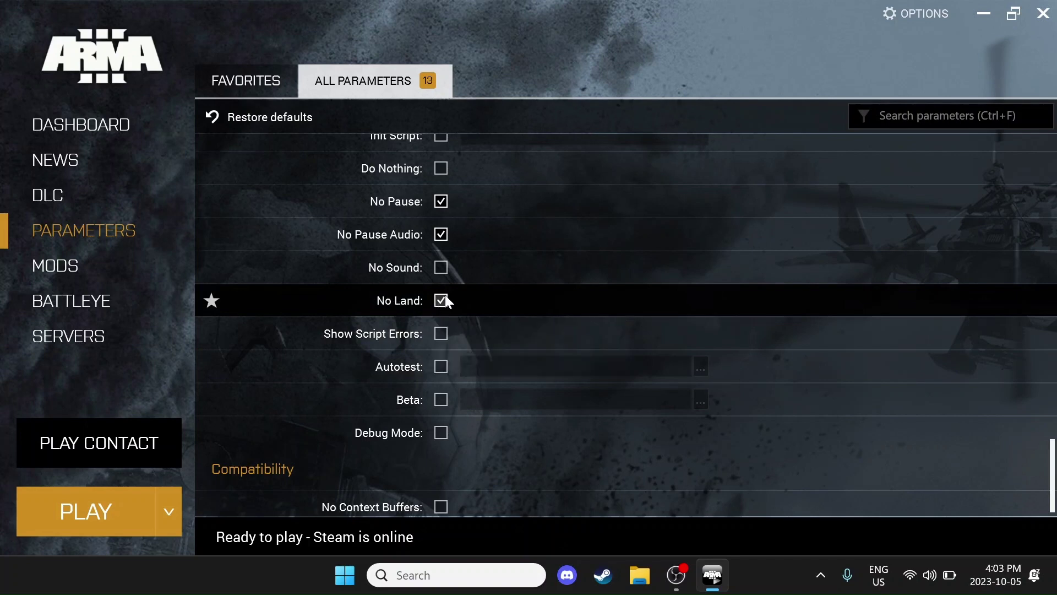
Step: Review the enabled launch parameters and start Arma 3 with them
{"action": "mouse_move", "coordinate": [501, 243]}
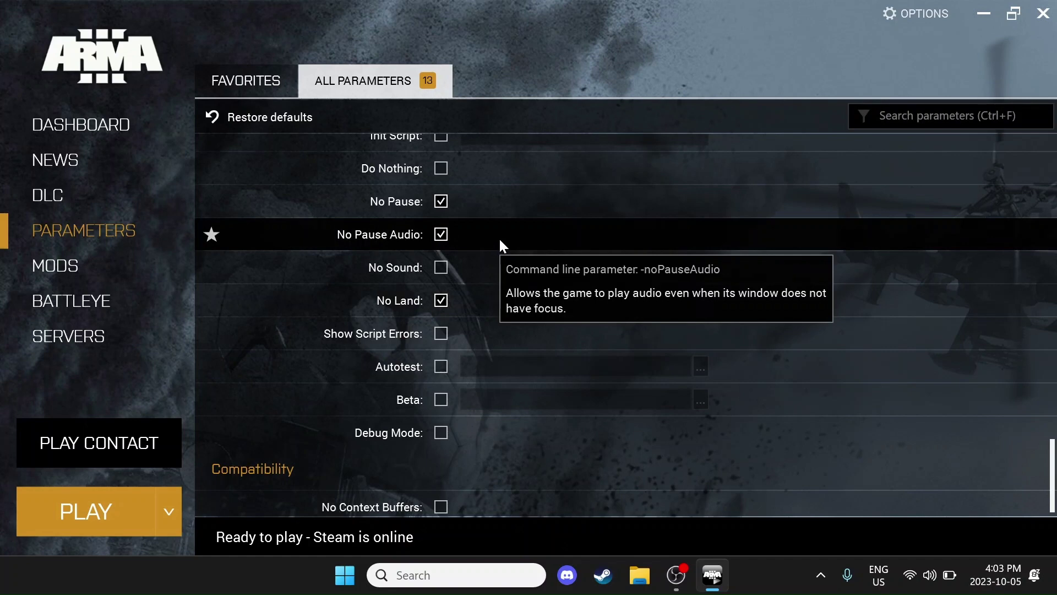
{"action": "scroll", "coordinate": [599, 287], "scroll_direction": "down", "scroll_amount": 1}
{"action": "scroll", "coordinate": [525, 308], "scroll_direction": "up", "scroll_amount": 10}
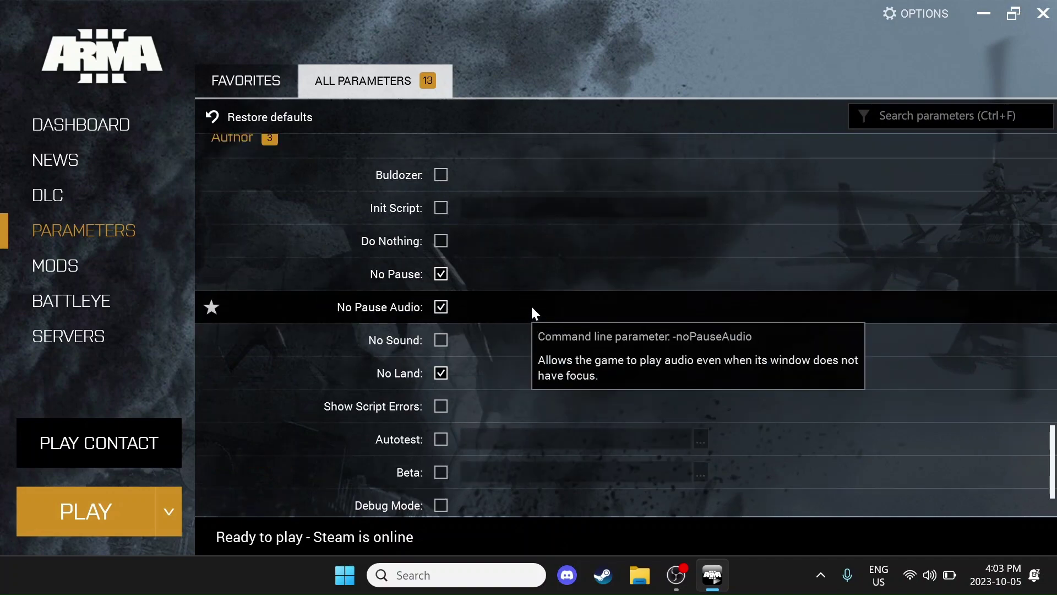
{"action": "scroll", "coordinate": [489, 221], "scroll_direction": "up", "scroll_amount": 15}
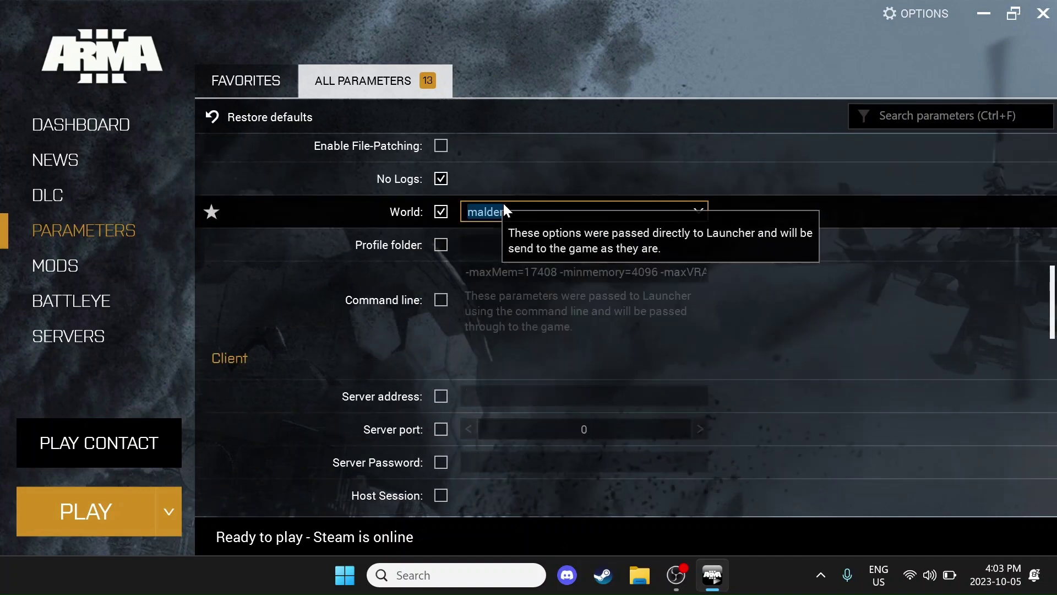
{"action": "scroll", "coordinate": [376, 271], "scroll_direction": "up", "scroll_amount": 3}
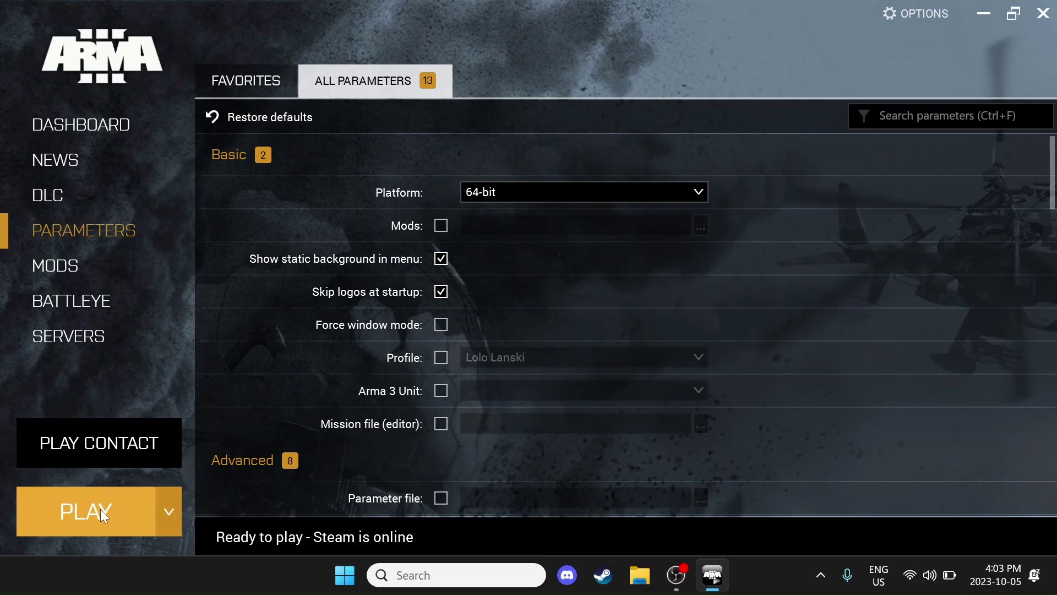
{"action": "left_click", "coordinate": [100, 509]}
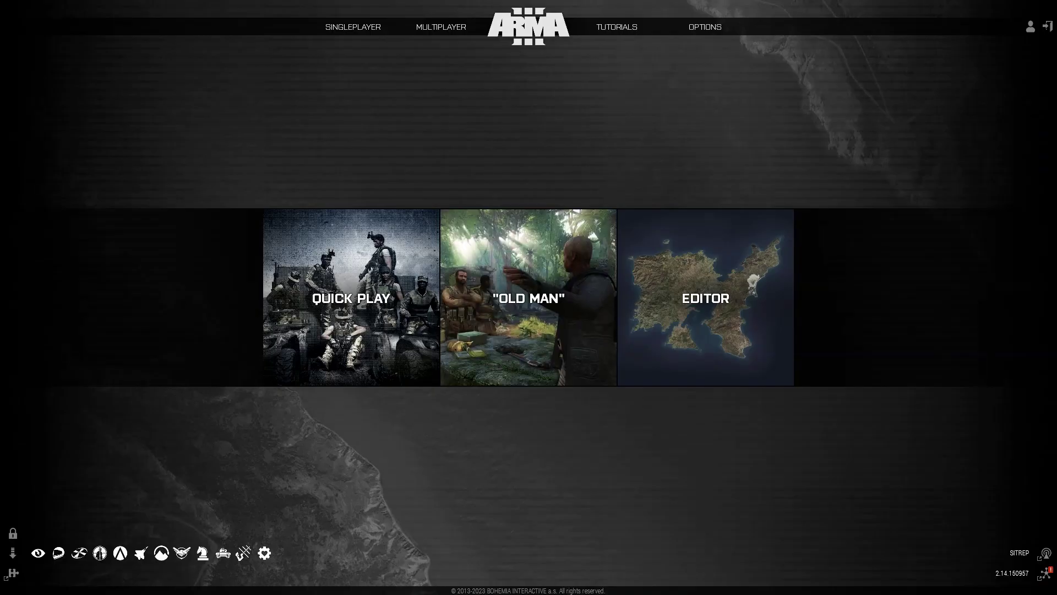
Step: Open the game's video options, leave sampling at 100% and set texture quality to Standard
{"action": "mouse_move", "coordinate": [705, 27]}
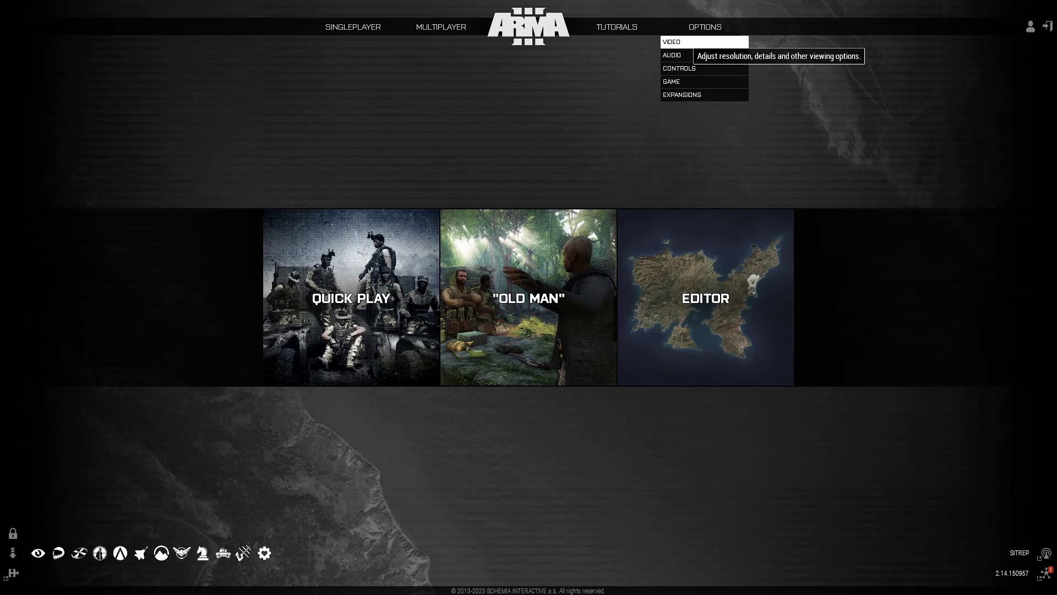
{"action": "left_click", "coordinate": [683, 42]}
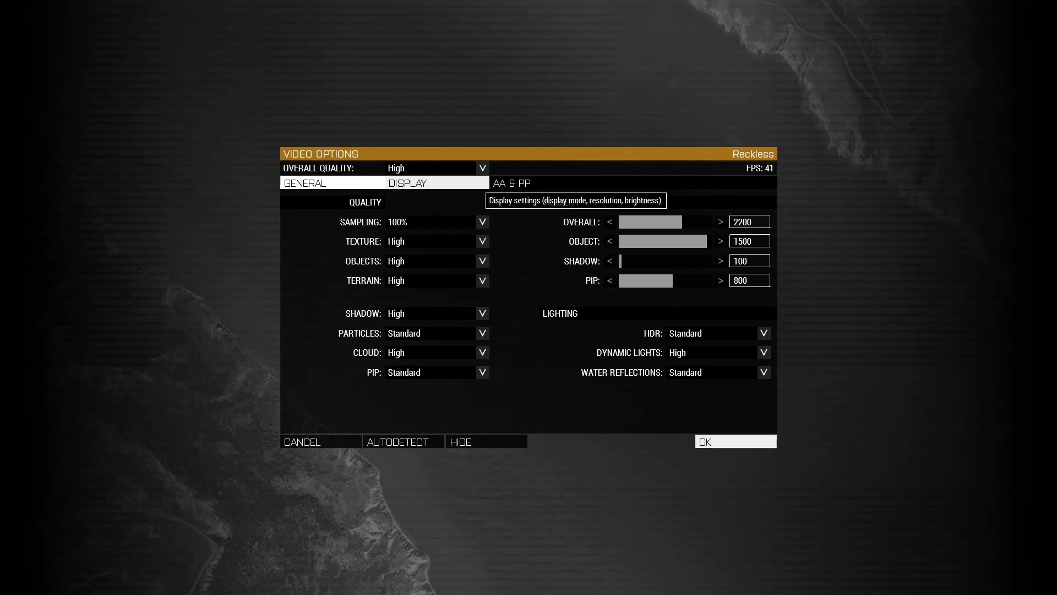
{"action": "left_click", "coordinate": [482, 222]}
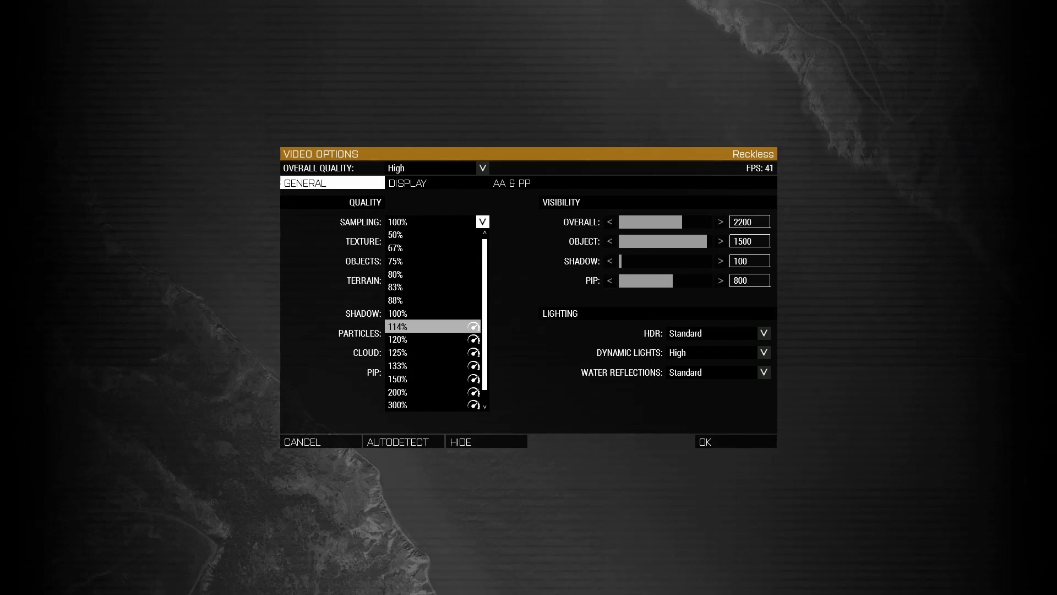
{"action": "left_click", "coordinate": [482, 221]}
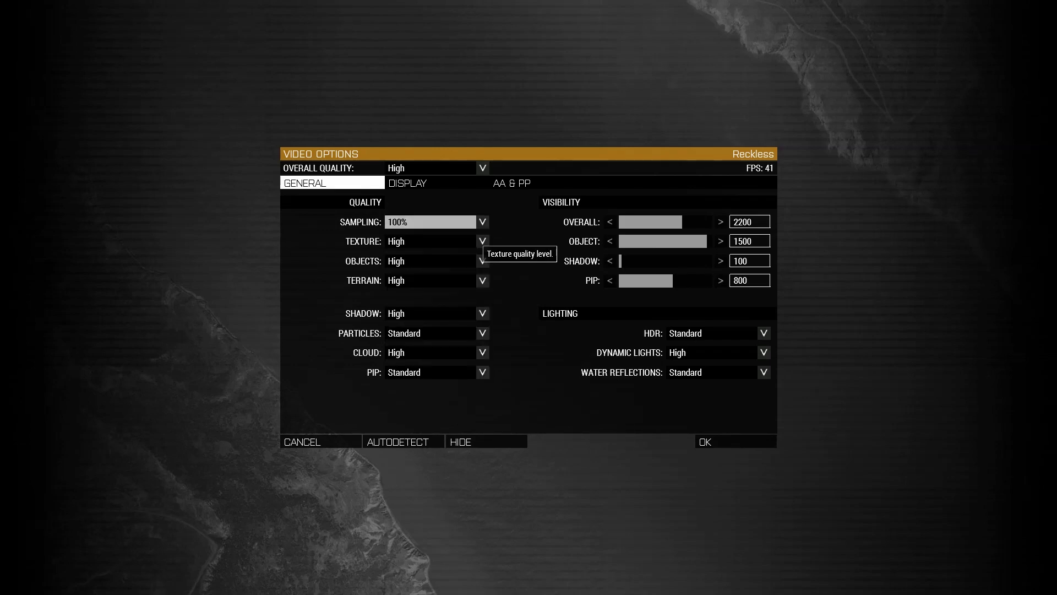
{"action": "left_click", "coordinate": [482, 241]}
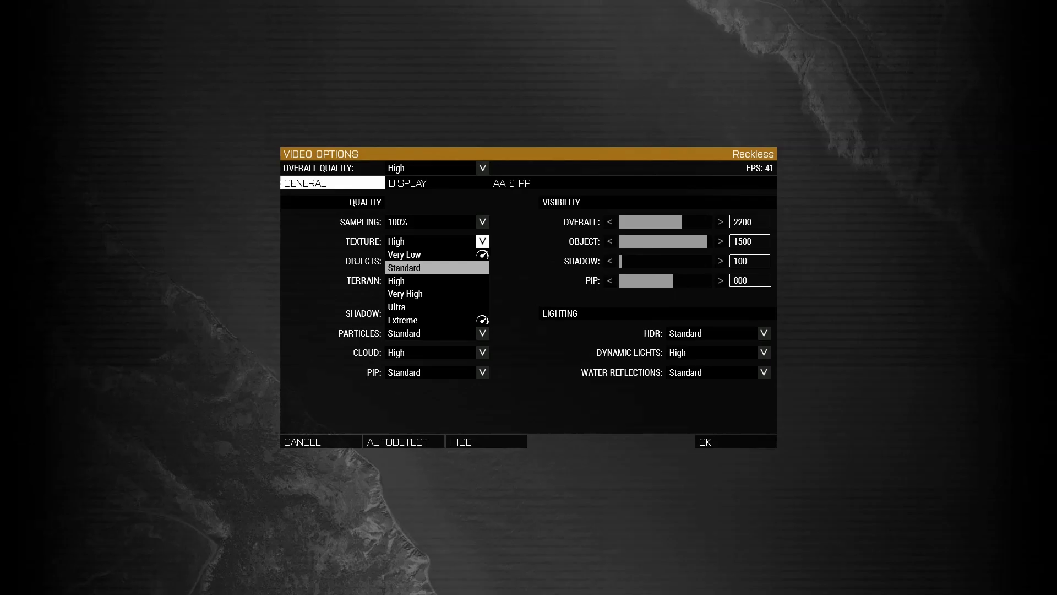
{"action": "left_click", "coordinate": [419, 268]}
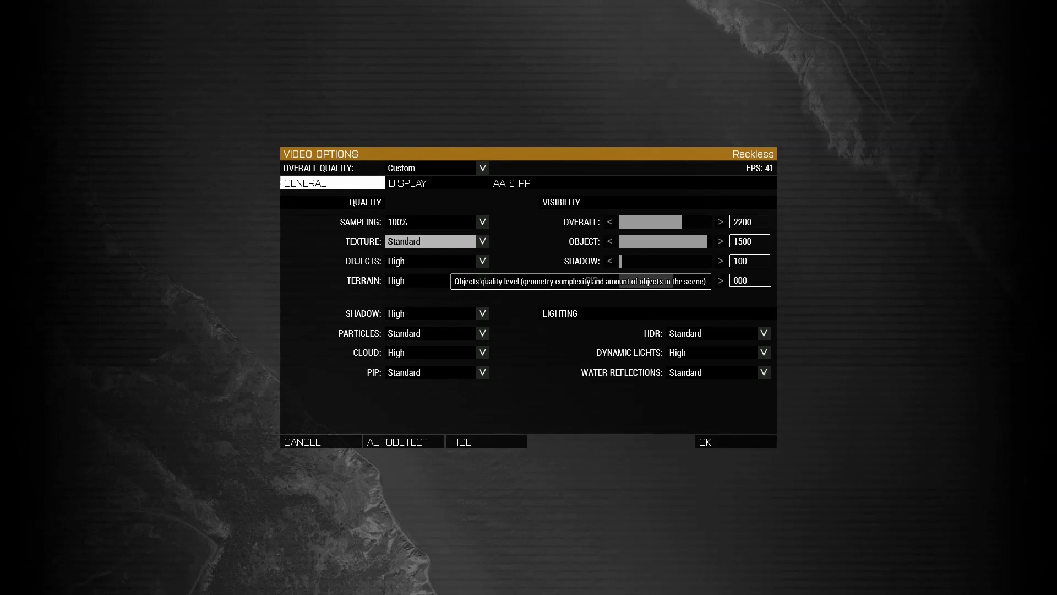
Step: Set objects quality to Standard and terrain quality to Very Low in the general video options
{"action": "left_click", "coordinate": [482, 261]}
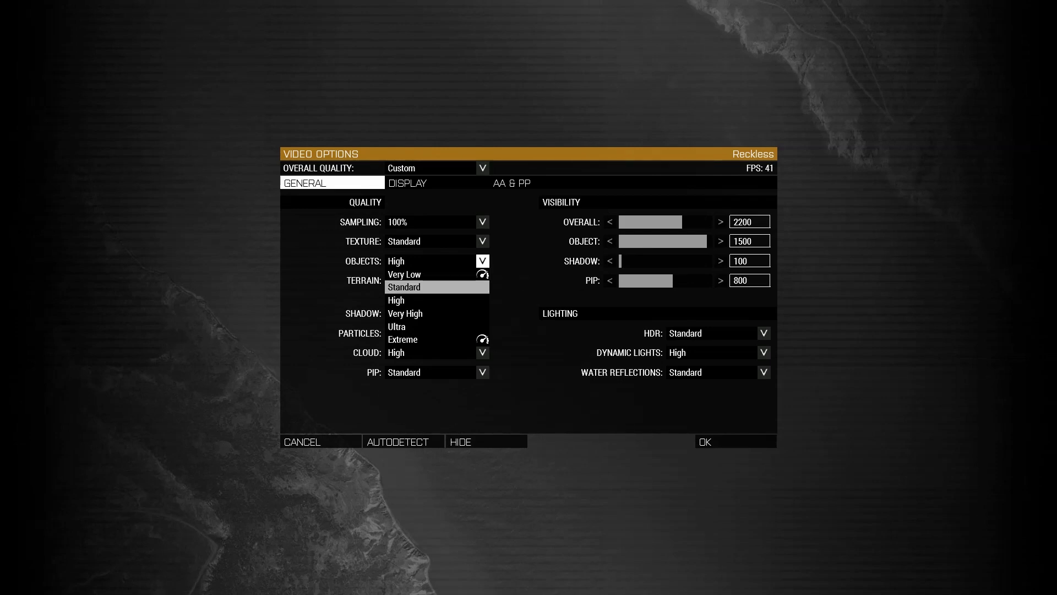
{"action": "left_click", "coordinate": [419, 287]}
{"action": "left_click", "coordinate": [482, 281]}
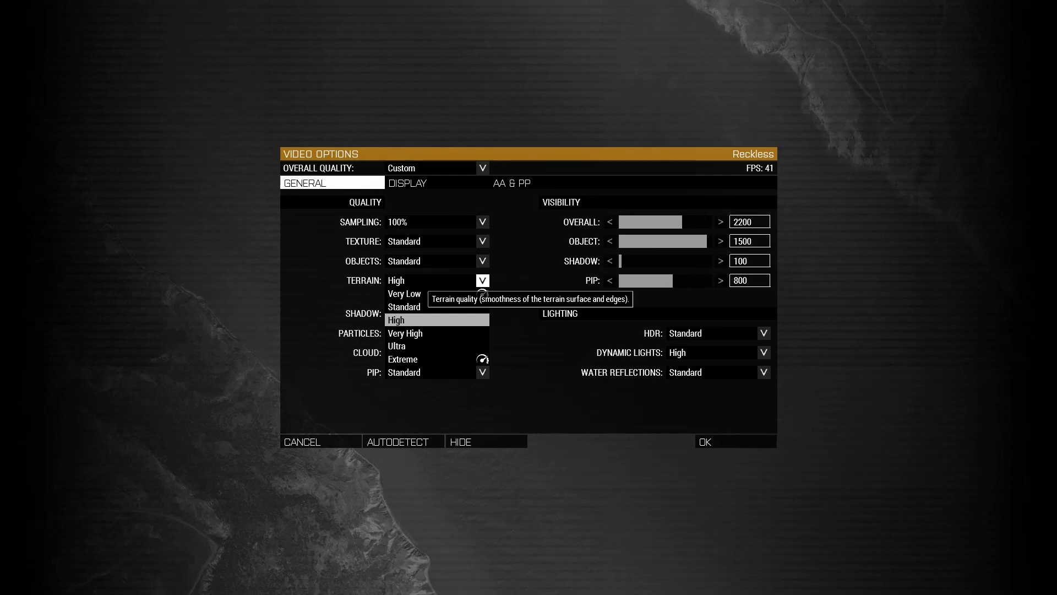
{"action": "left_click", "coordinate": [408, 294]}
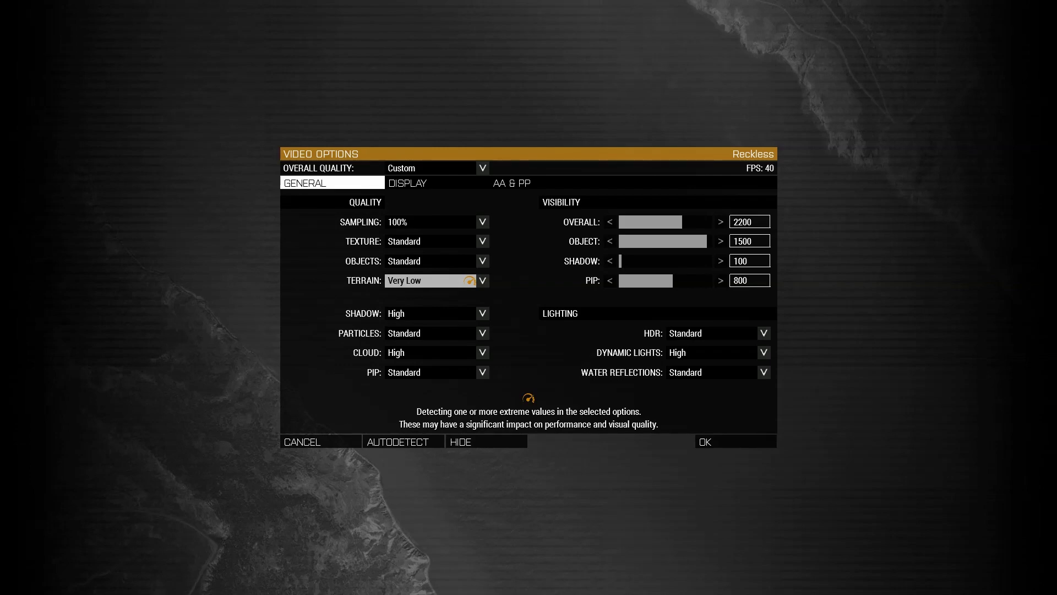
Step: Disable shadow quality and set particles and cloud quality to Low
{"action": "left_click", "coordinate": [482, 313]}
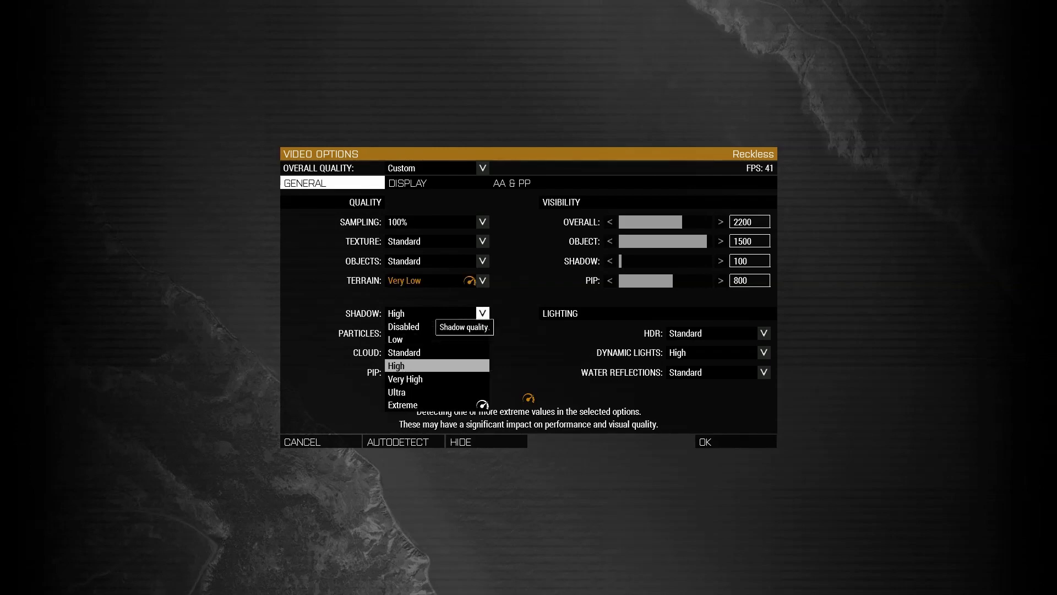
{"action": "left_click", "coordinate": [435, 327]}
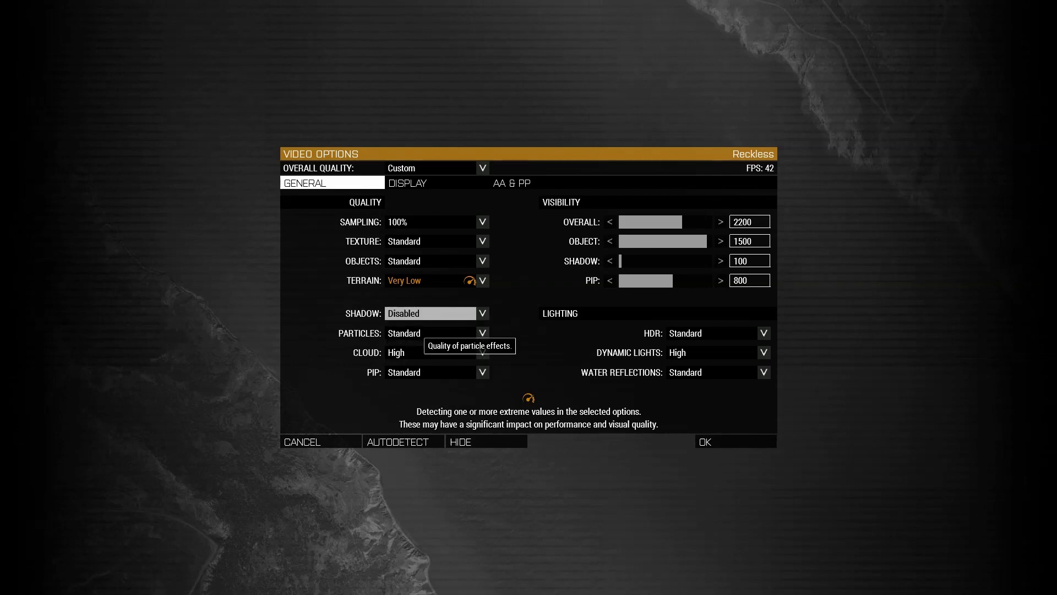
{"action": "left_click", "coordinate": [483, 333]}
{"action": "left_click", "coordinate": [418, 346]}
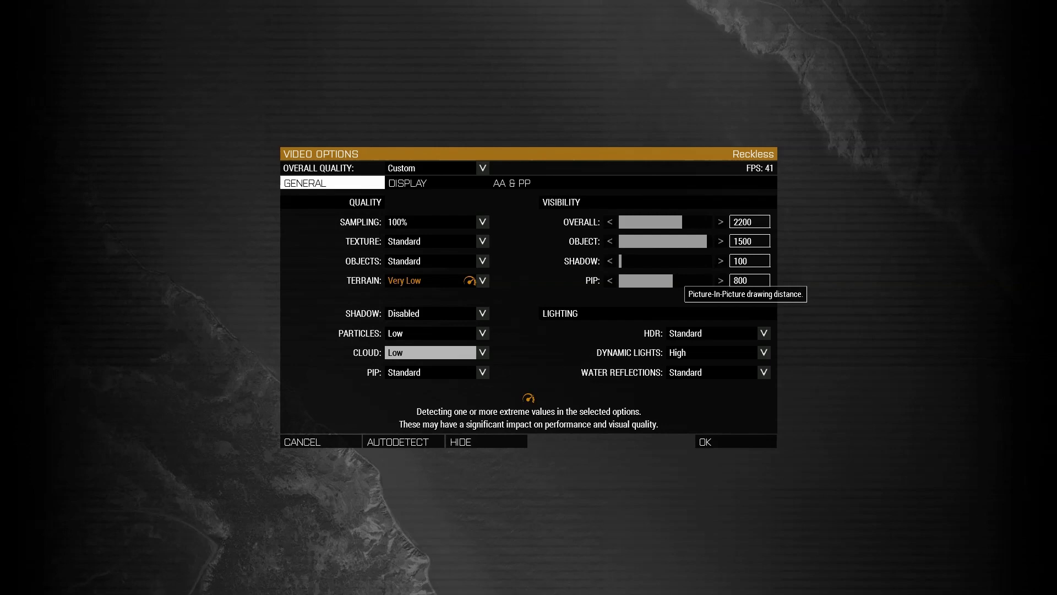
Step: Reduce the PIP visibility distance to 535
{"action": "left_click", "coordinate": [661, 281]}
{"action": "left_click_drag", "start_coordinate": [661, 280], "coordinate": [657, 280]}
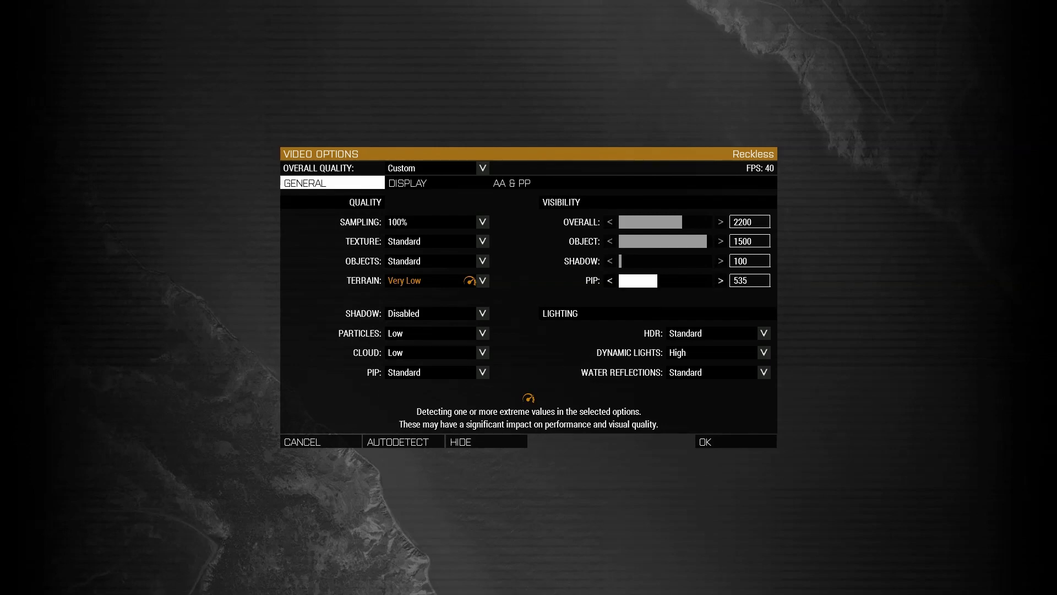
Step: Set the HDR and dynamic lights options to Low and disable water reflections in the lighting settings
{"action": "left_click", "coordinate": [764, 333]}
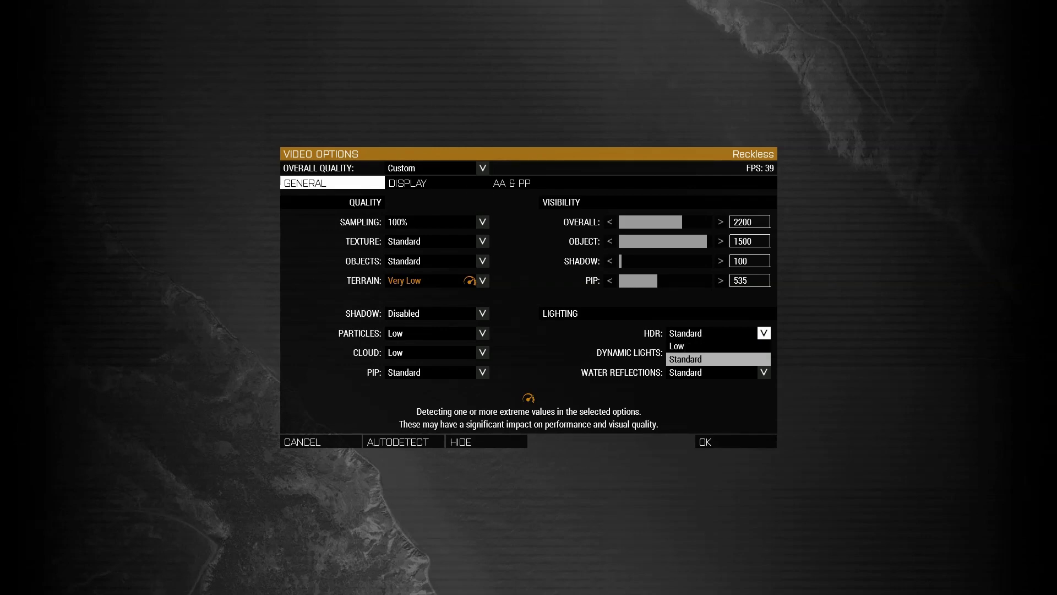
{"action": "left_click", "coordinate": [677, 346]}
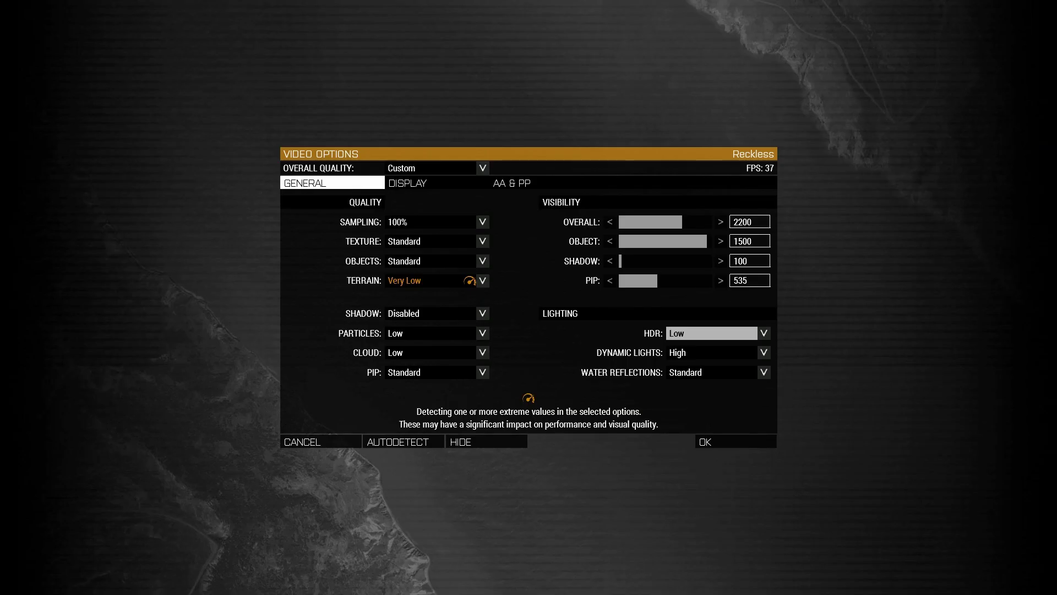
{"action": "left_click", "coordinate": [764, 353]}
{"action": "left_click", "coordinate": [714, 365]}
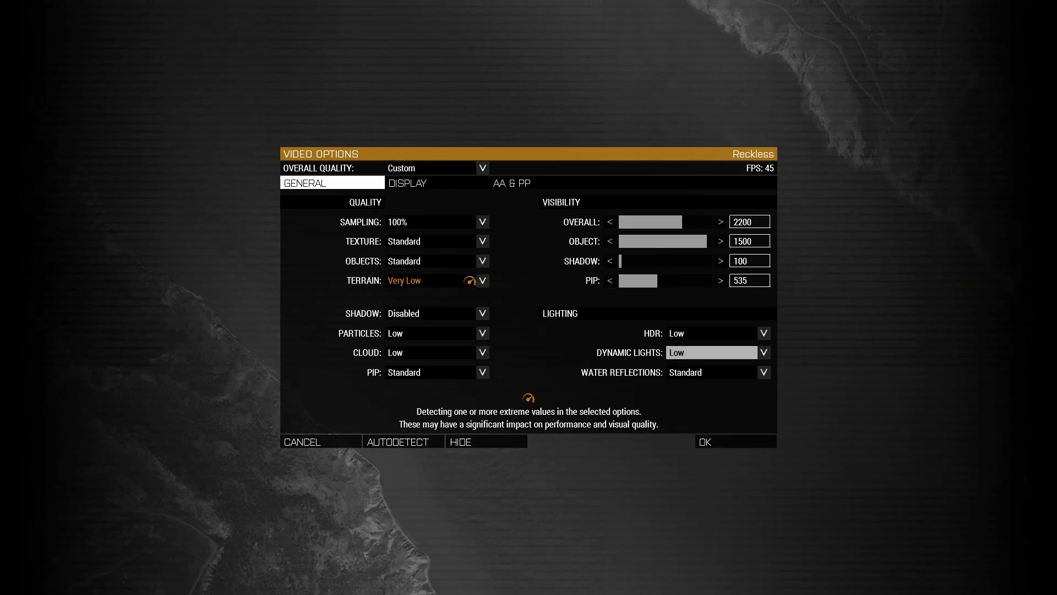
{"action": "left_click", "coordinate": [693, 372]}
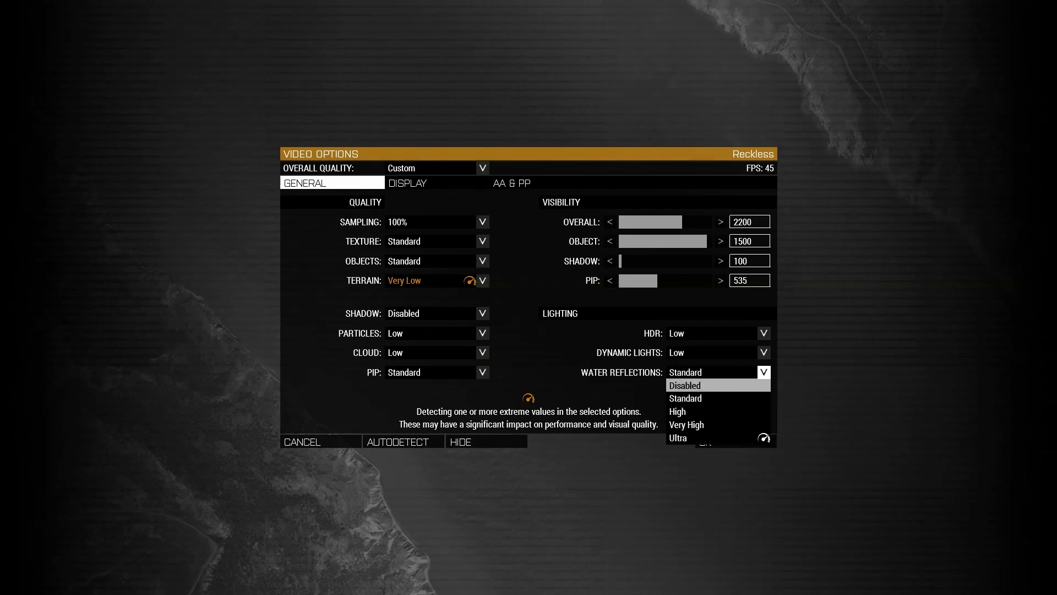
{"action": "left_click", "coordinate": [694, 385]}
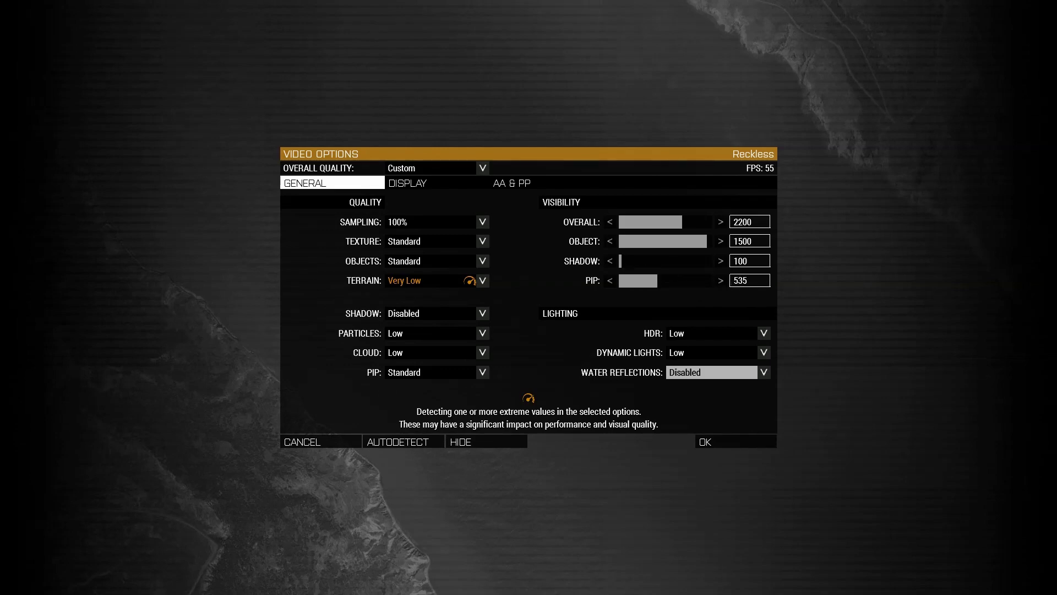
Step: Adjust the visibility distances to 5 for shadows, 2035 overall, 1565 for objects and 1301 for PIP
{"action": "mouse_move", "coordinate": [620, 261]}
{"action": "left_mouse_down"}
{"action": "mouse_move", "coordinate": [711, 261]}
{"action": "mouse_move", "coordinate": [619, 260]}
{"action": "left_mouse_up"}
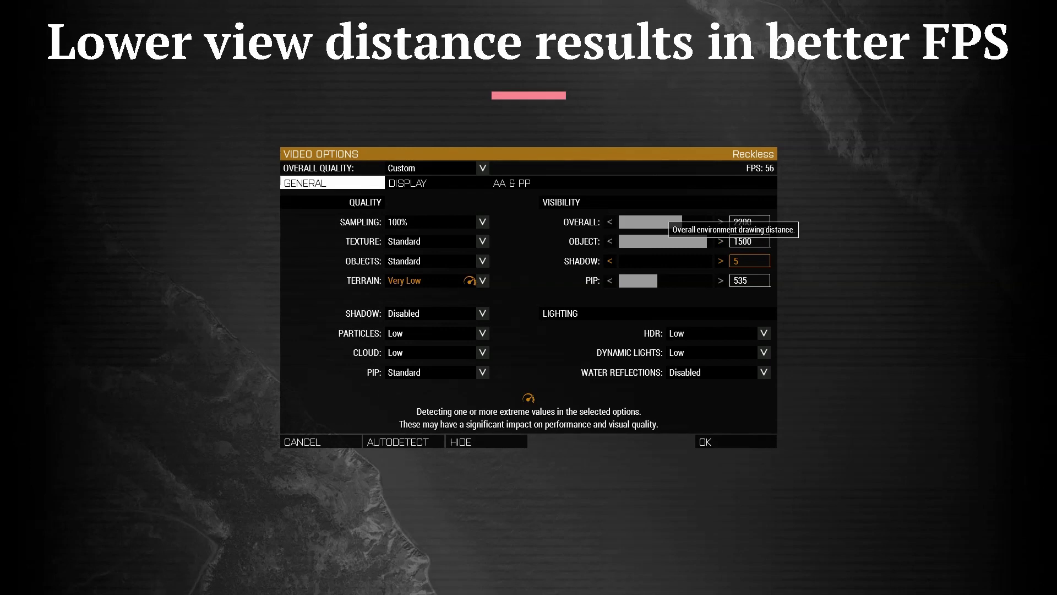
{"action": "left_click_drag", "start_coordinate": [682, 222], "coordinate": [717, 246]}
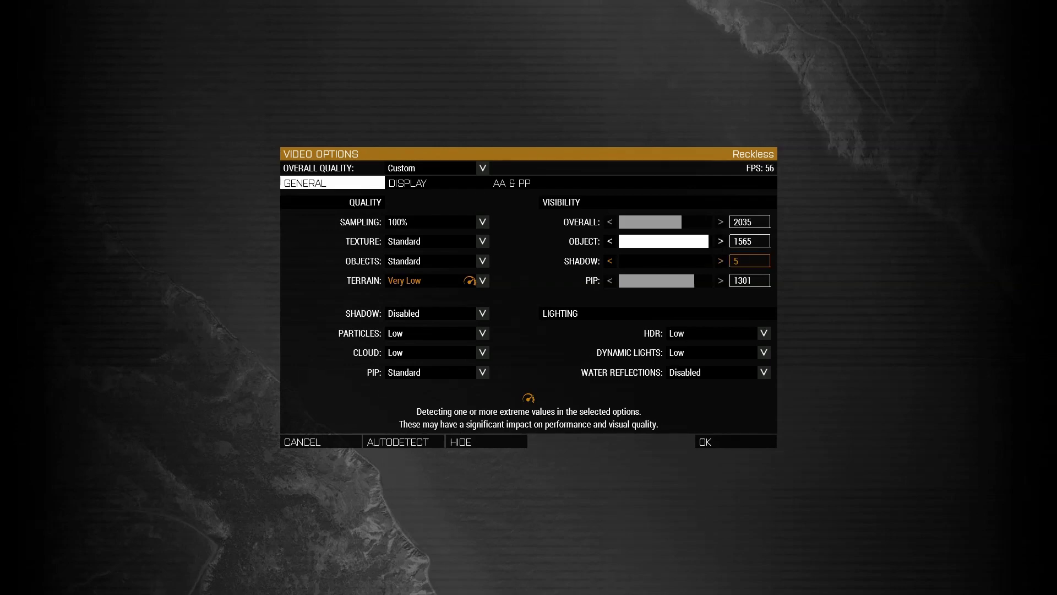
Step: Make sure VSync is set to Disabled in the display settings
{"action": "left_click", "coordinate": [476, 183]}
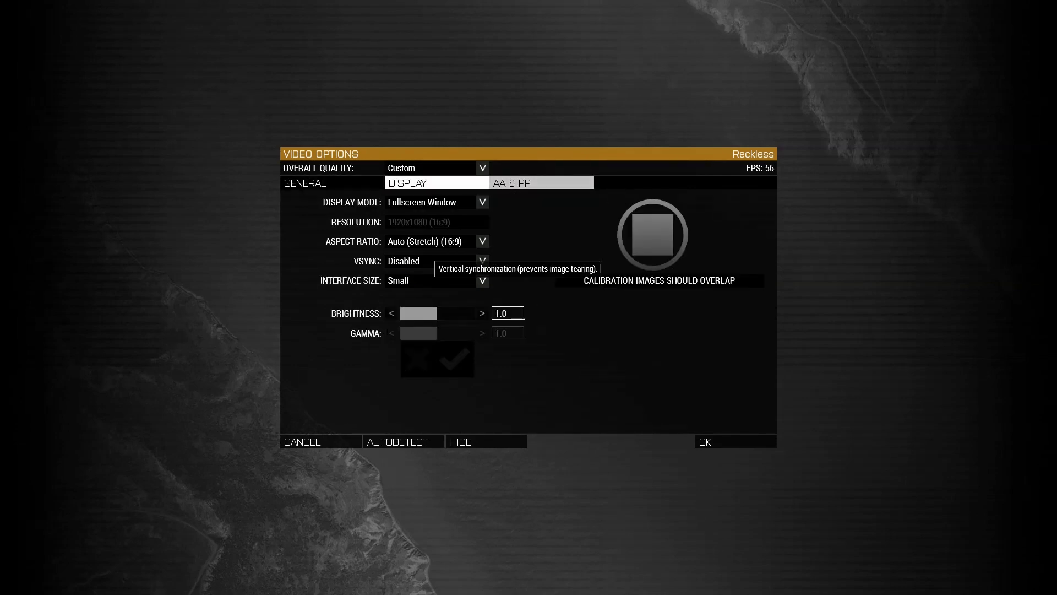
{"action": "left_click", "coordinate": [483, 261]}
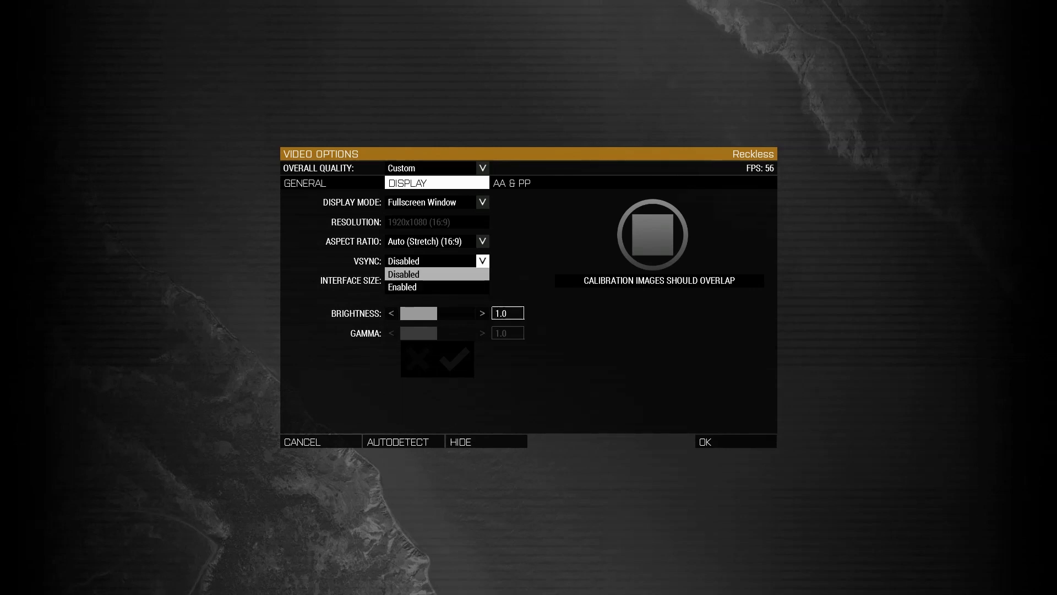
{"action": "left_click", "coordinate": [427, 274]}
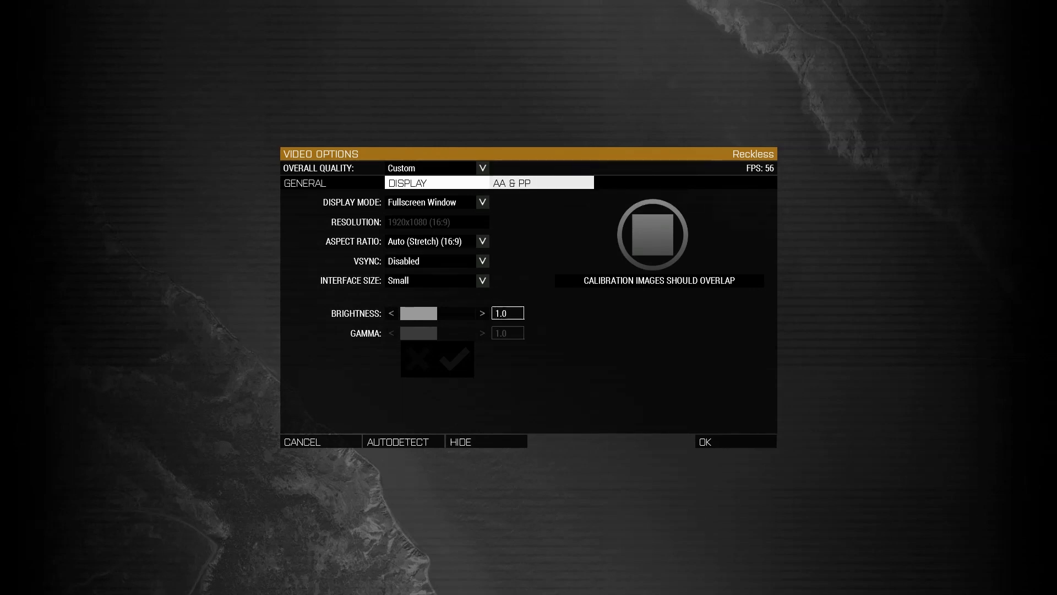
Step: Set bloom, radial blur, rotation blur and depth of field to 0, and disable ambient occlusion and caustics
{"action": "left_click", "coordinate": [545, 184]}
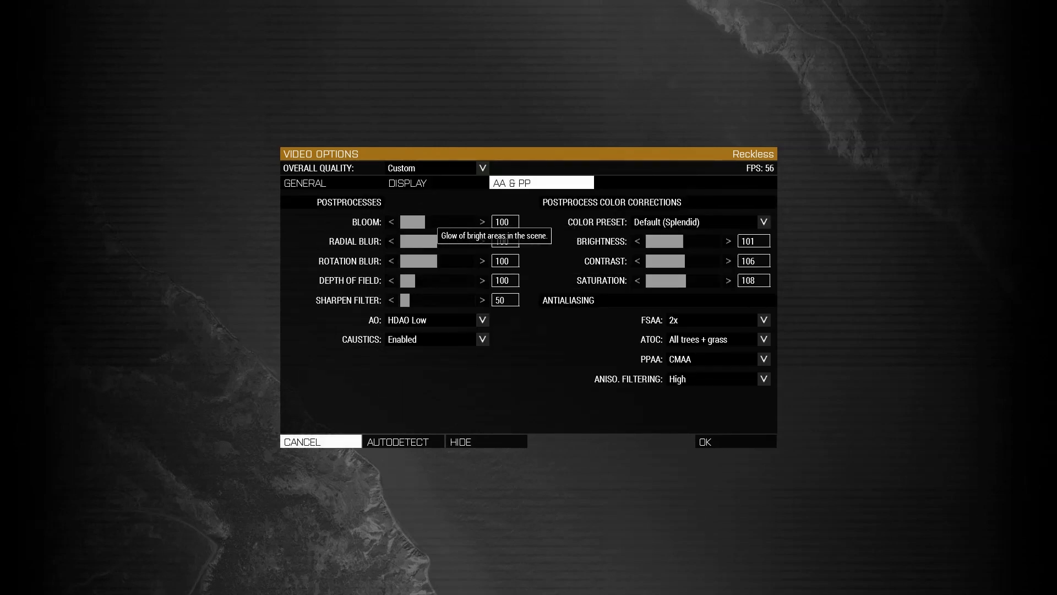
{"action": "left_click_drag", "start_coordinate": [432, 222], "coordinate": [401, 281]}
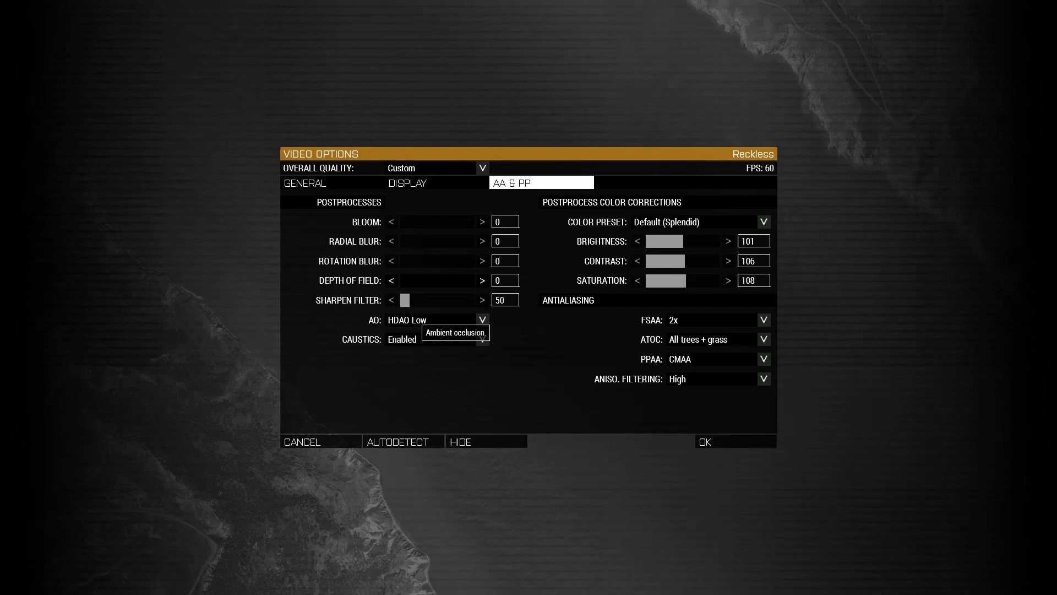
{"action": "left_click", "coordinate": [430, 320]}
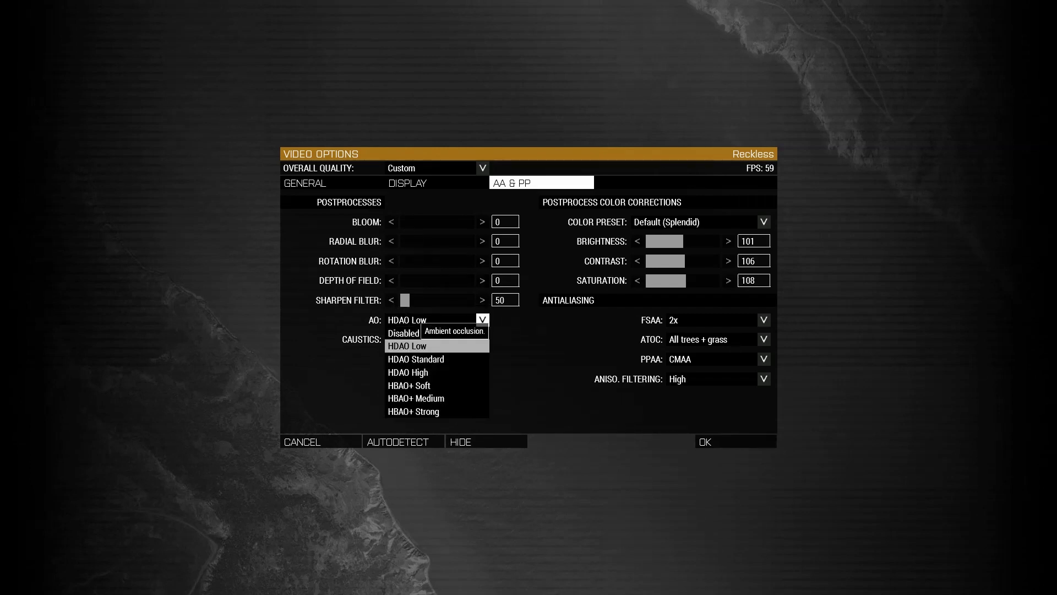
{"action": "left_click", "coordinate": [418, 330]}
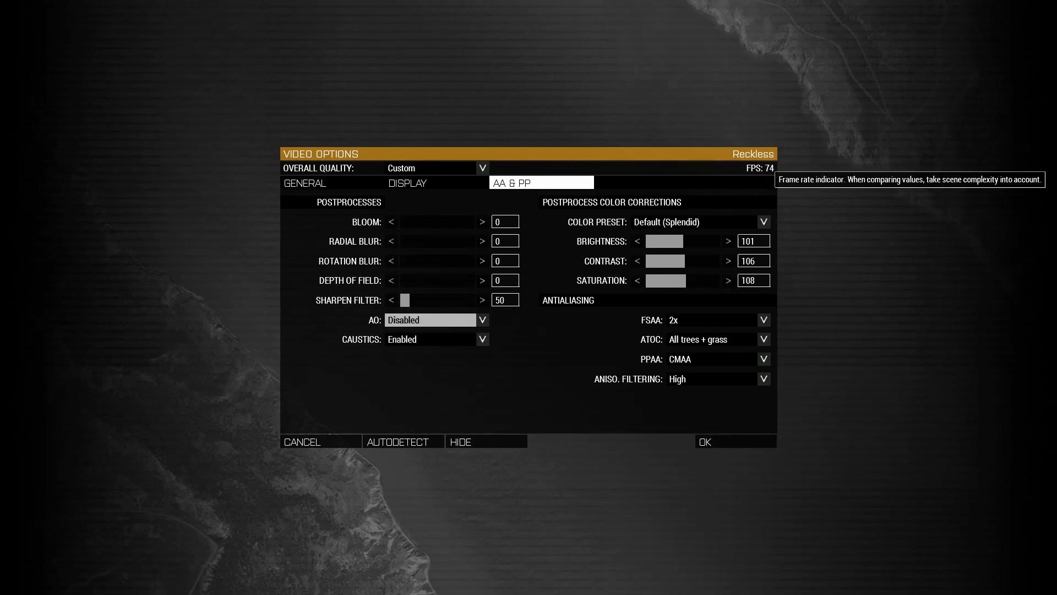
{"action": "left_click", "coordinate": [430, 339]}
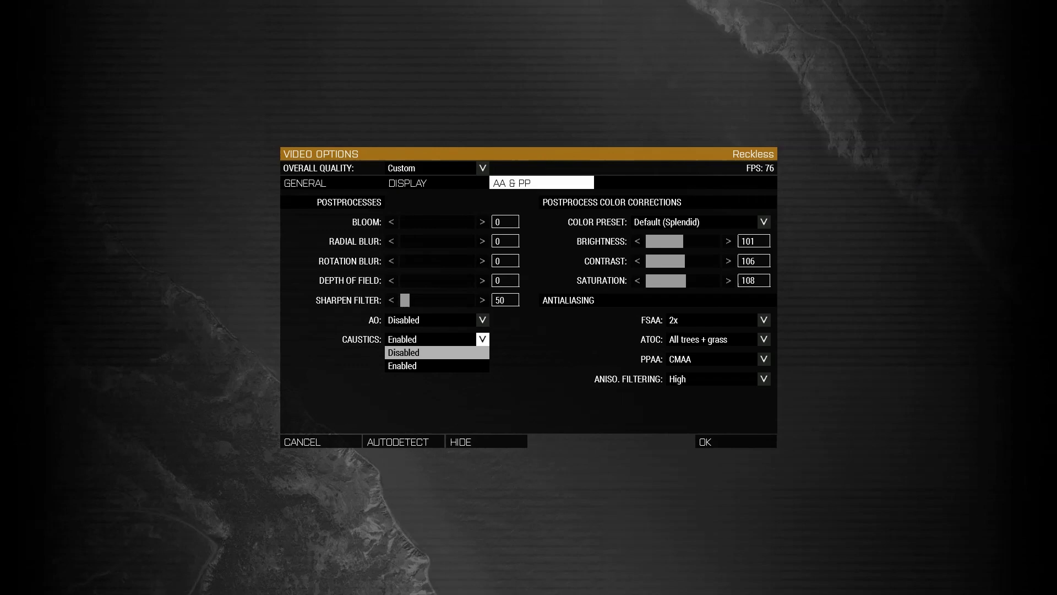
{"action": "left_click", "coordinate": [419, 352]}
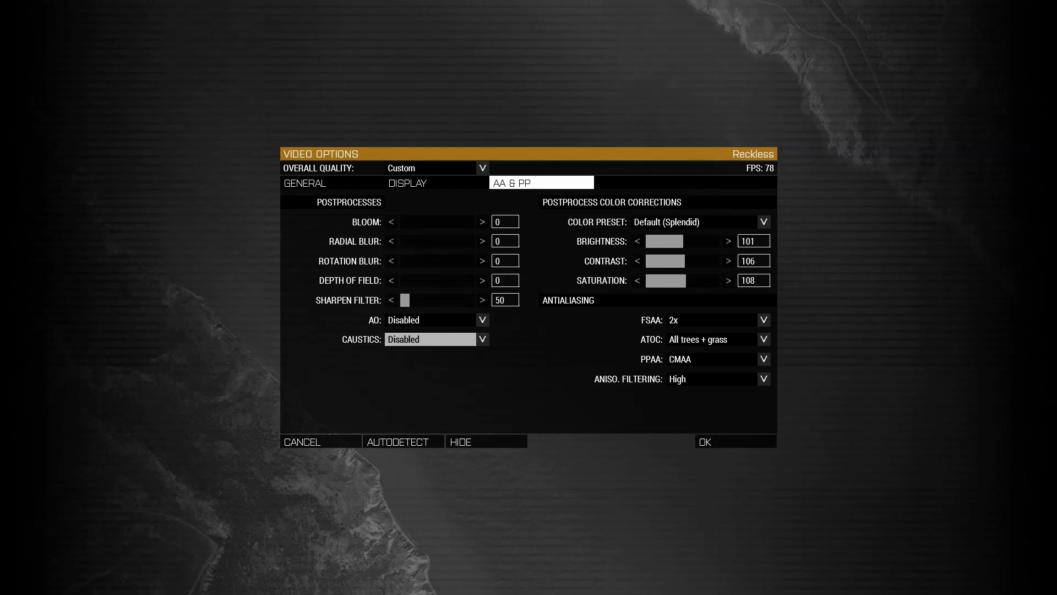
Step: Disable FSAA, PPAA and anisotropic filtering in the antialiasing settings
{"action": "left_click", "coordinate": [707, 320]}
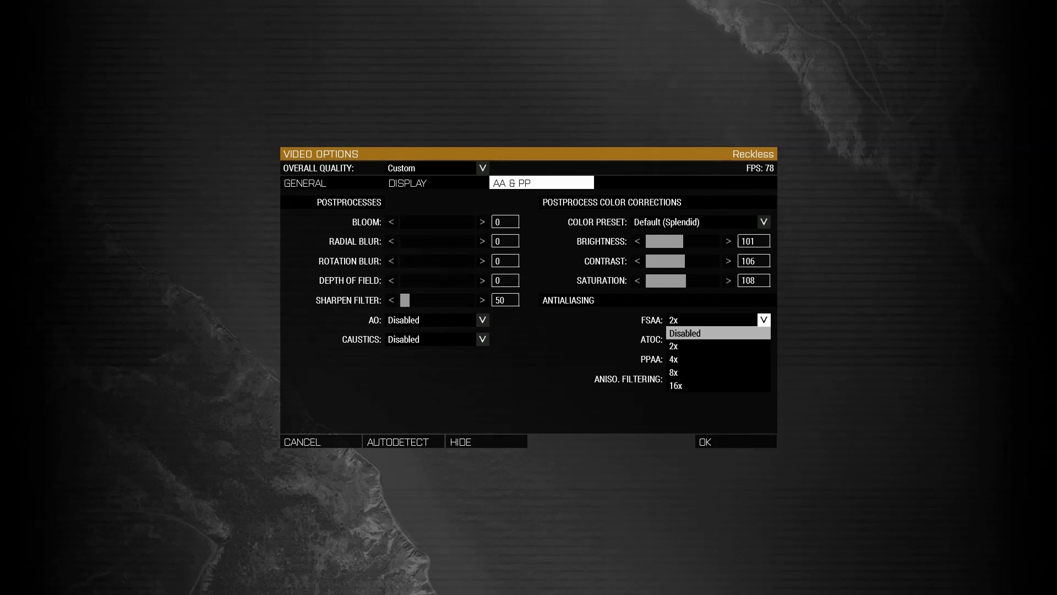
{"action": "left_click", "coordinate": [710, 333]}
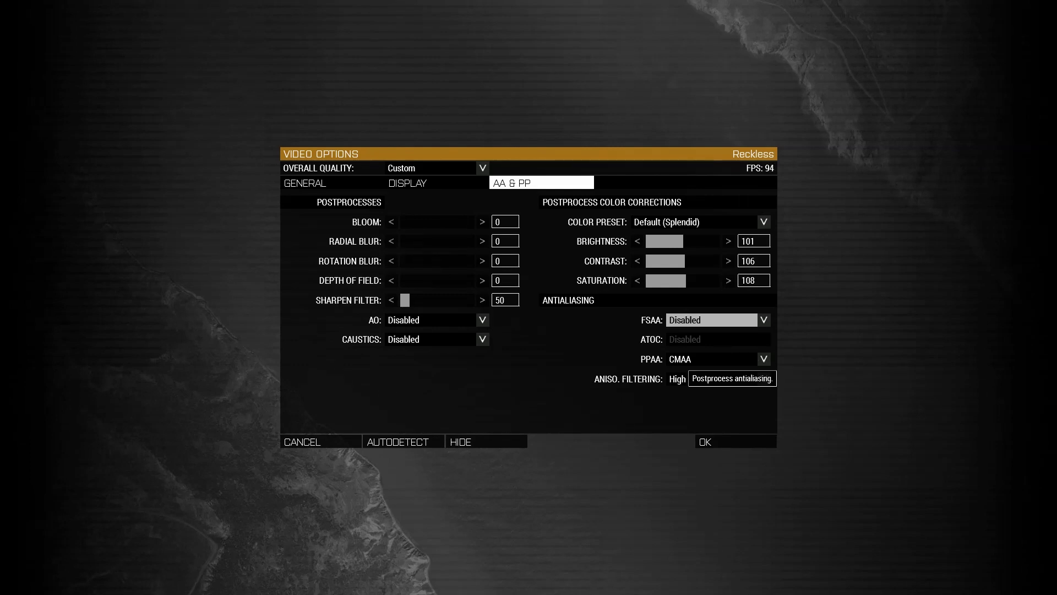
{"action": "left_click", "coordinate": [711, 359]}
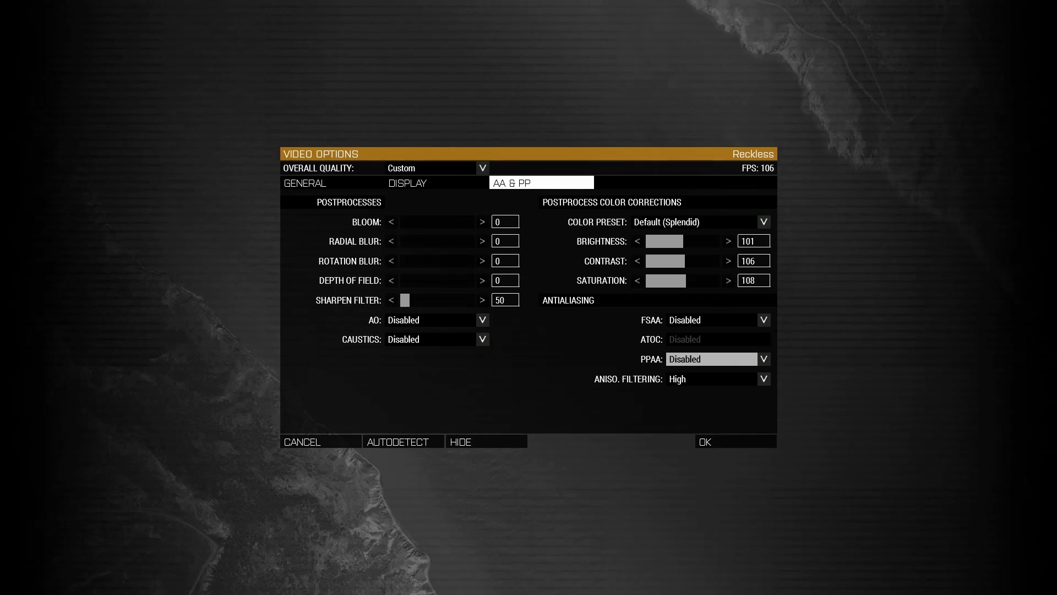
{"action": "left_click", "coordinate": [712, 359]}
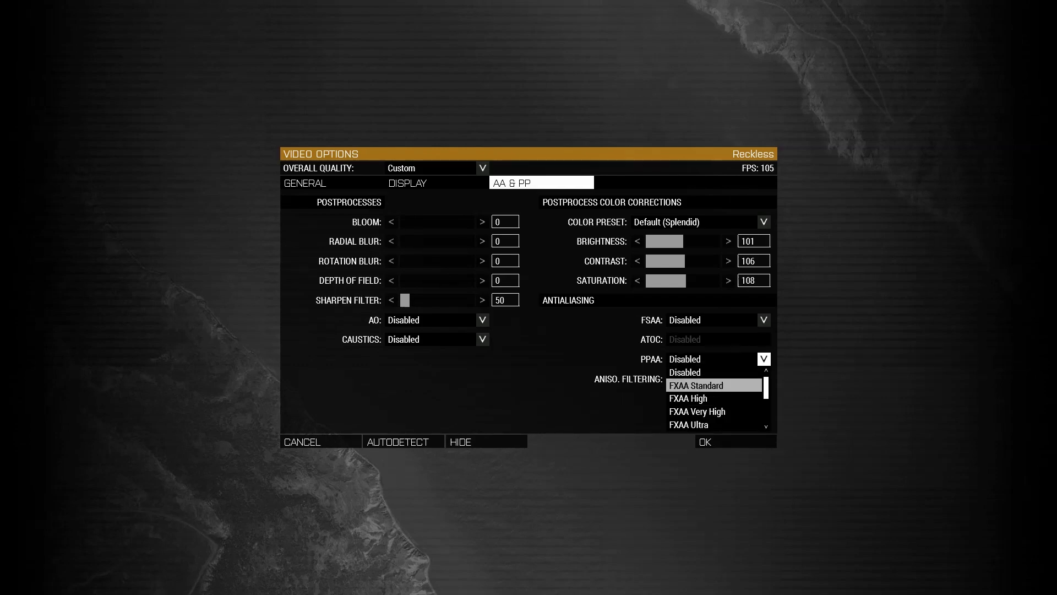
{"action": "left_click", "coordinate": [696, 386]}
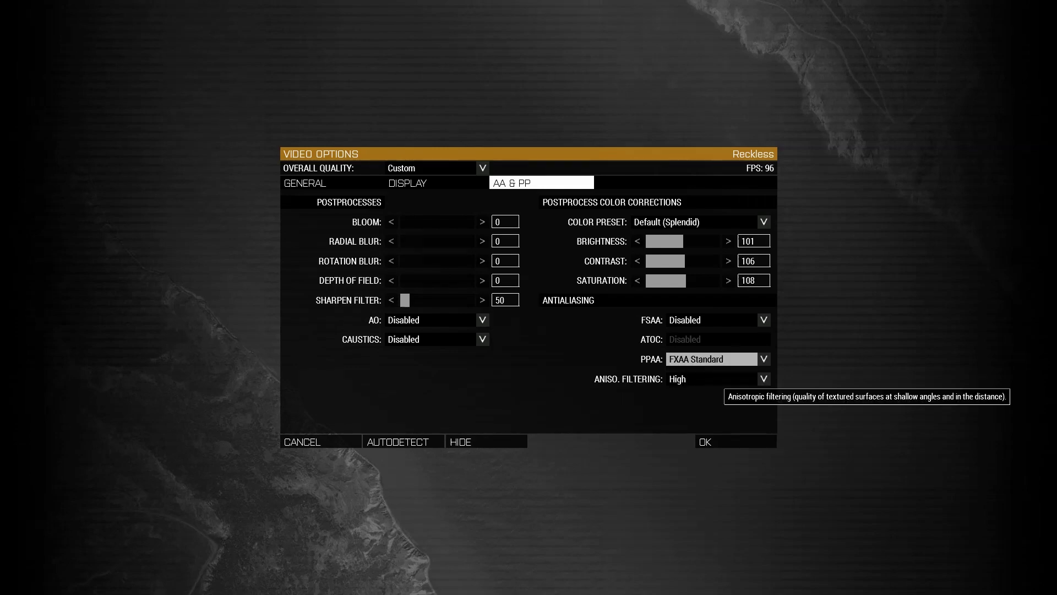
{"action": "left_click", "coordinate": [678, 359]}
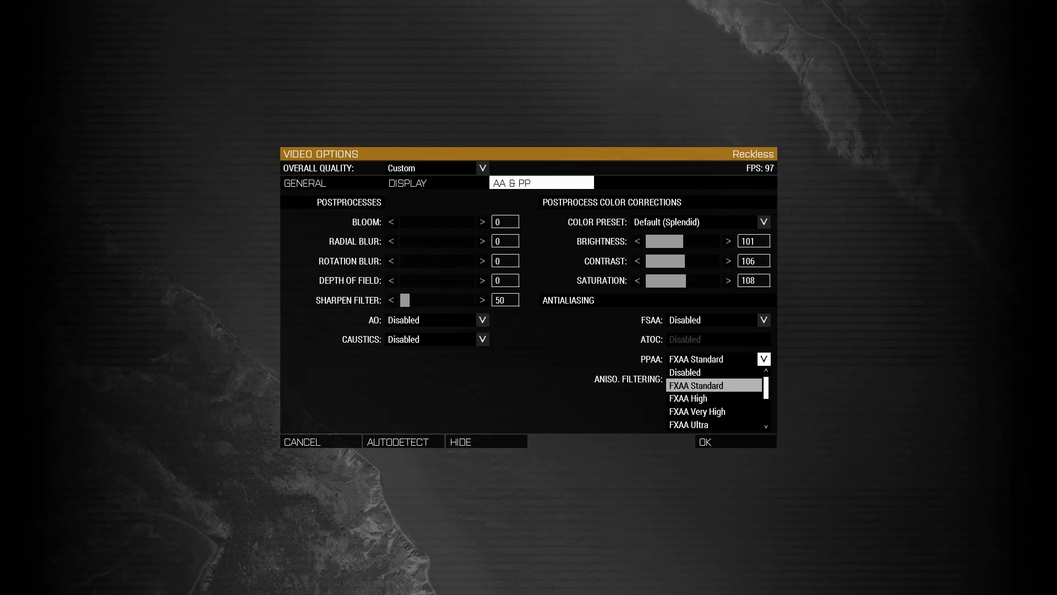
{"action": "left_click", "coordinate": [686, 372]}
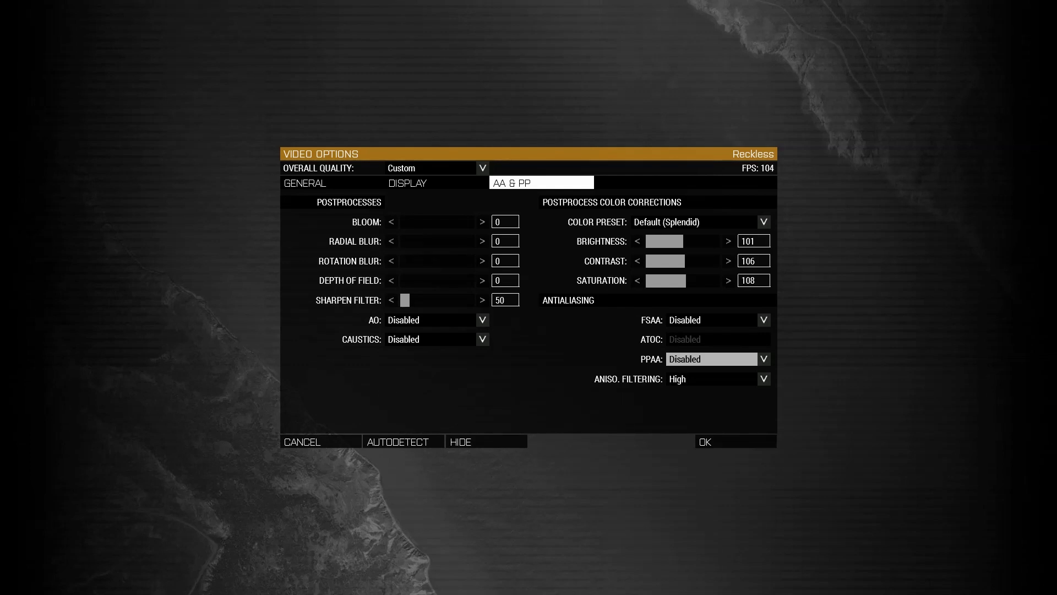
{"action": "left_click", "coordinate": [764, 379]}
{"action": "left_click", "coordinate": [686, 392]}
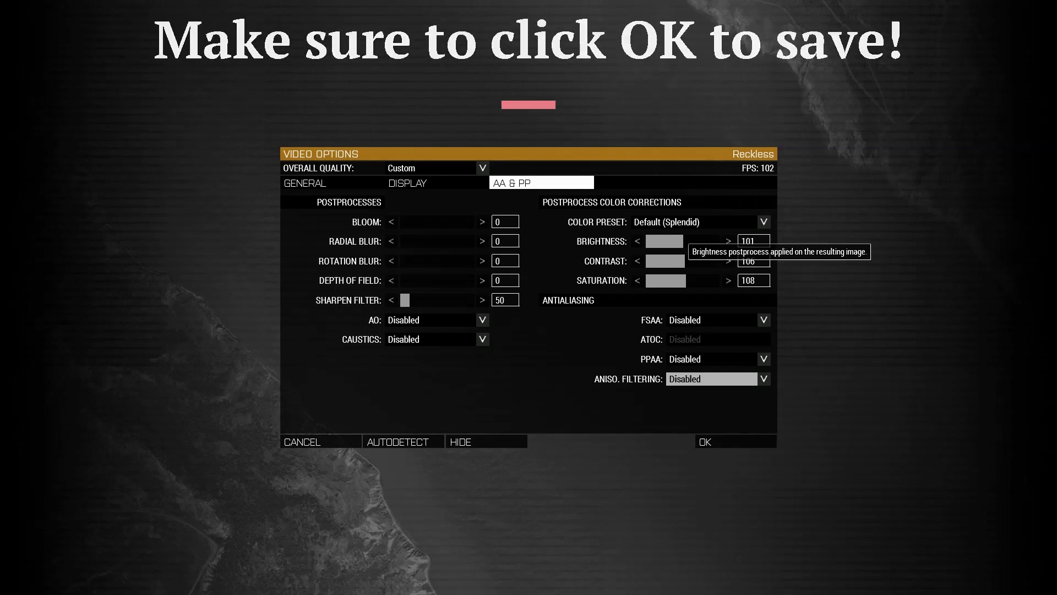
Step: Raise the color corrections to brightness 122, contrast 128 and saturation 119, and confirm the video options
{"action": "left_click_drag", "start_coordinate": [682, 241], "coordinate": [689, 280]}
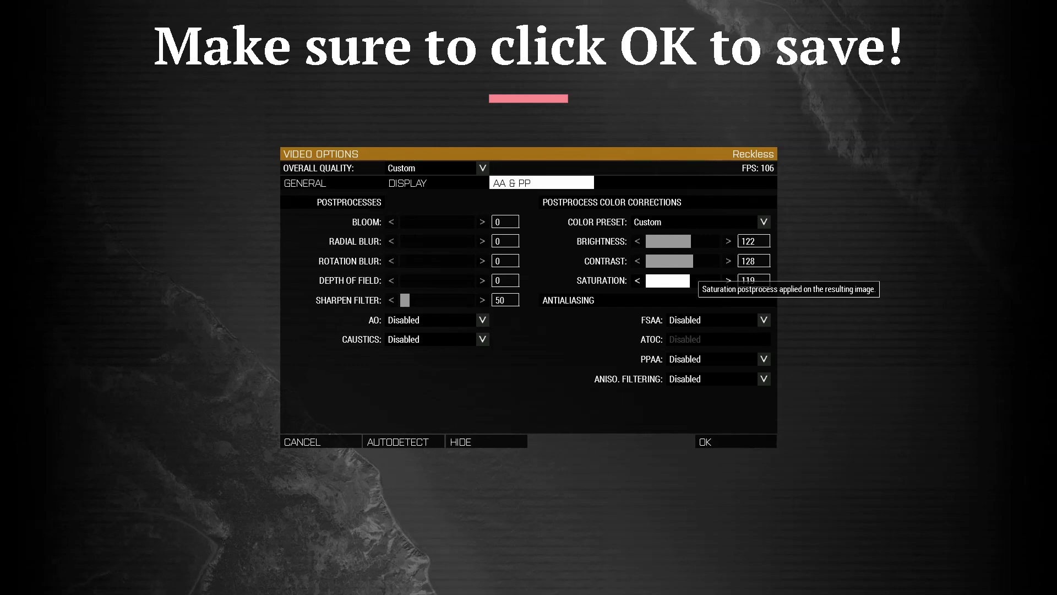
{"action": "key", "text": "Return"}
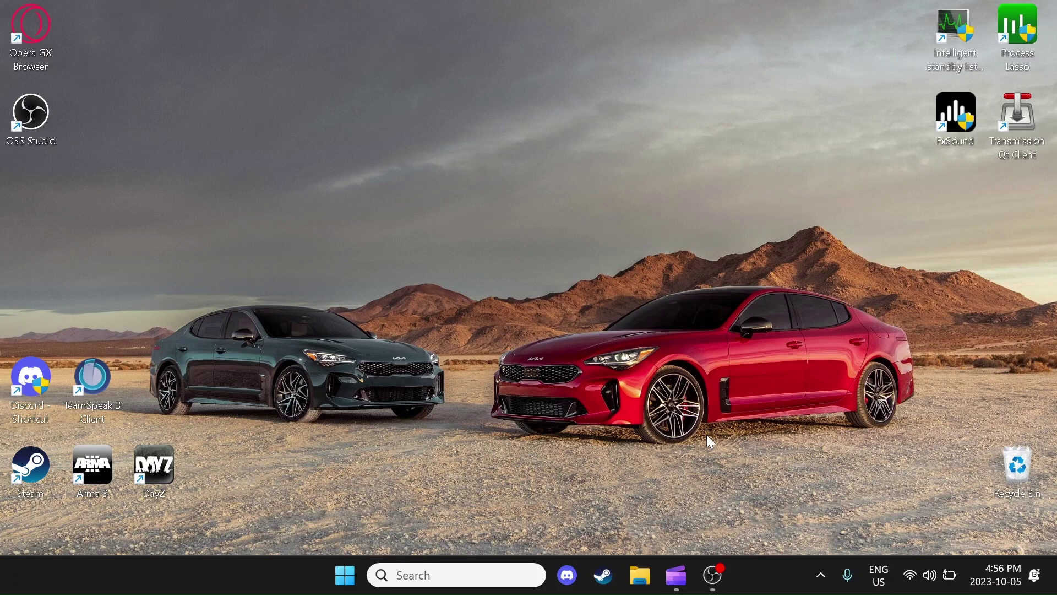
Step: Switch to File Explorer and open the Arma 3 folder inside Documents
{"action": "left_click", "coordinate": [635, 583]}
{"action": "left_click", "coordinate": [77, 275]}
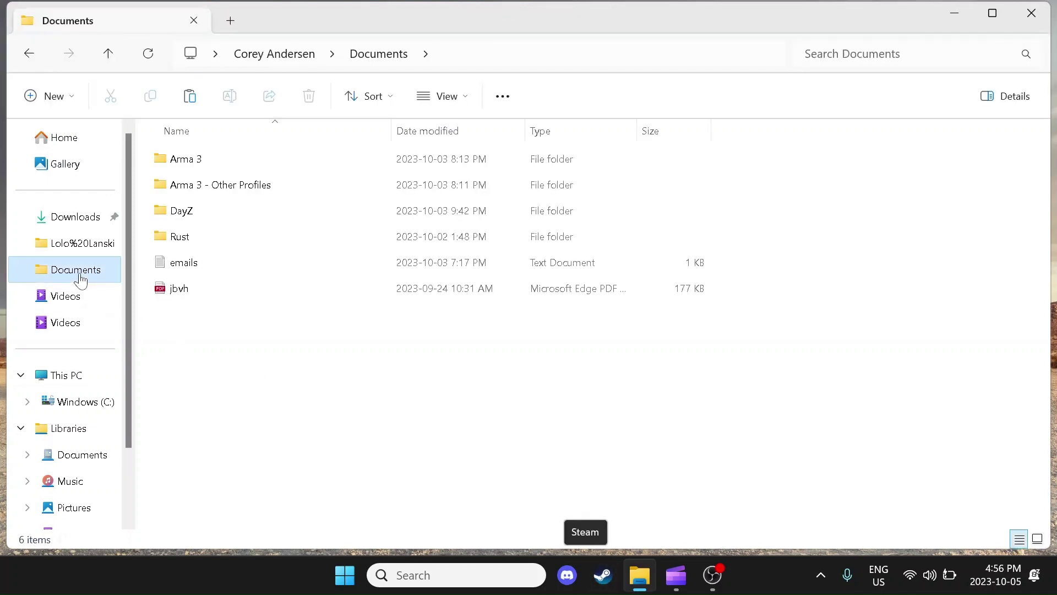
{"action": "mouse_move", "coordinate": [240, 210]}
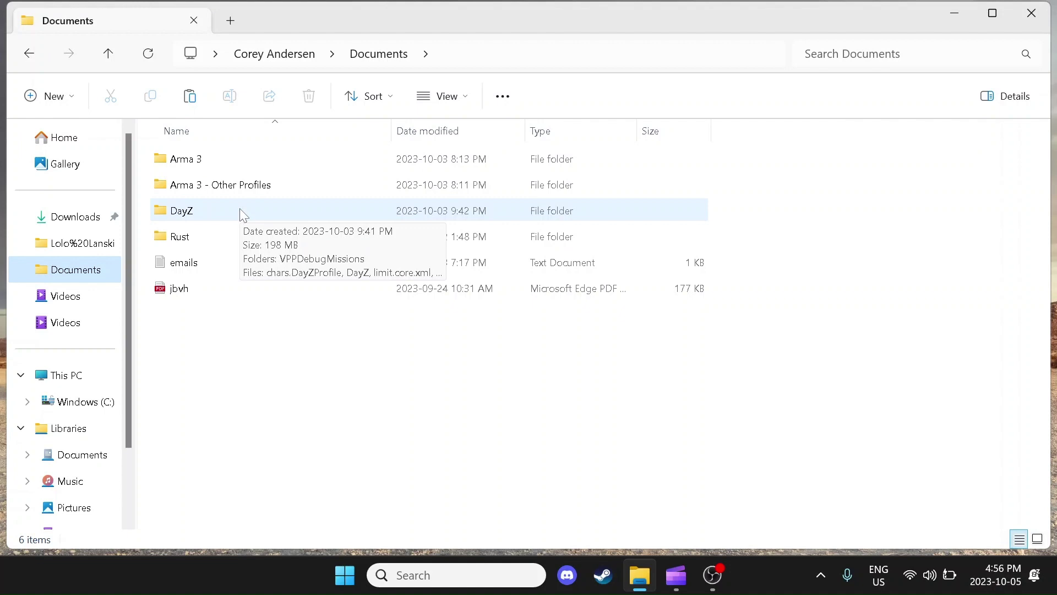
{"action": "left_click", "coordinate": [206, 162]}
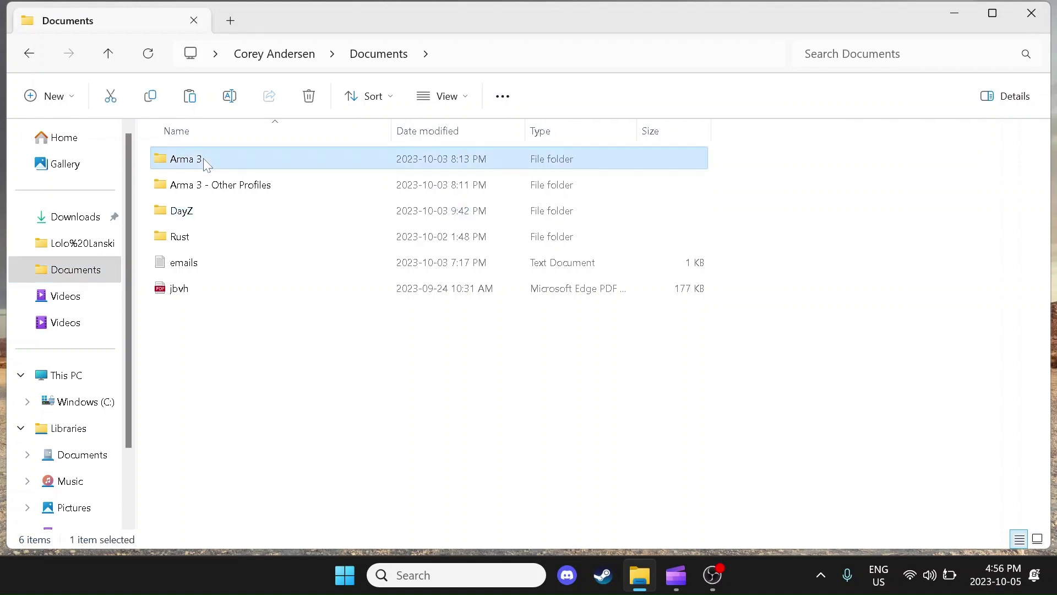
{"action": "double_click", "coordinate": [206, 162]}
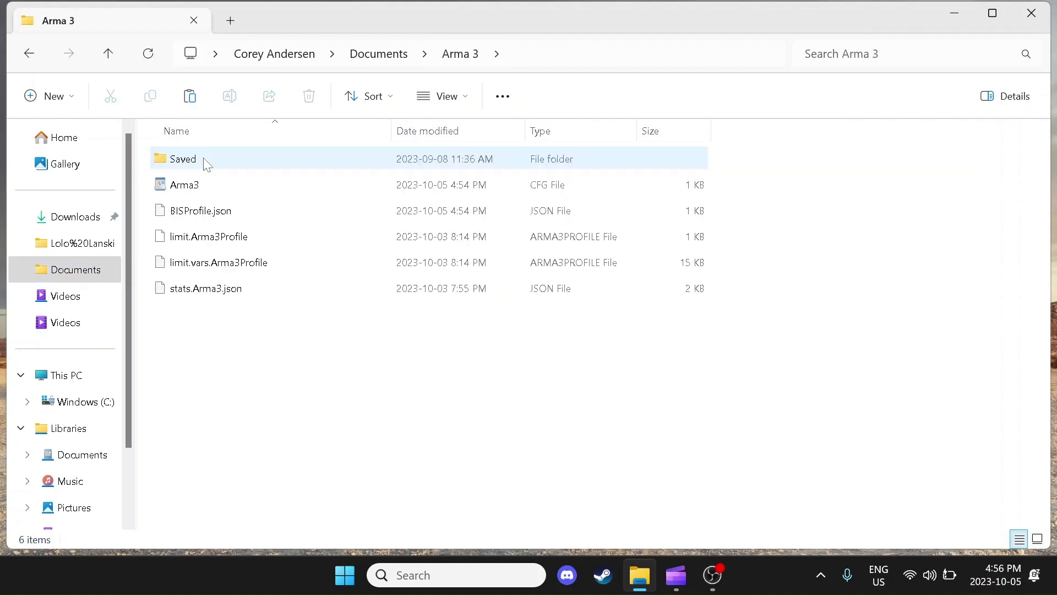
Step: Open the Arma3 CFG file in WordPad
{"action": "left_click", "coordinate": [194, 190]}
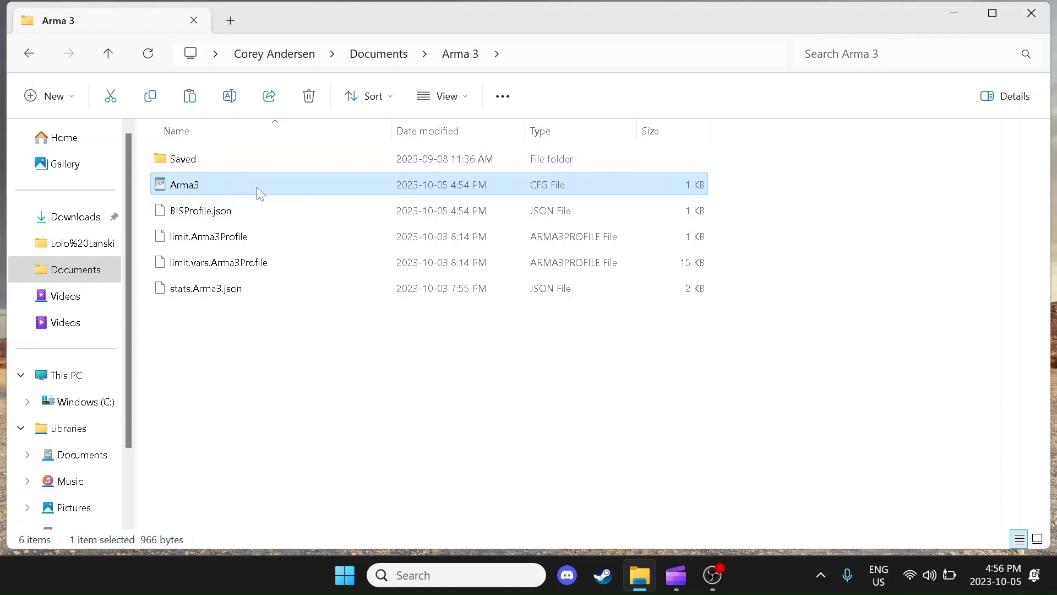
{"action": "right_click", "coordinate": [240, 185]}
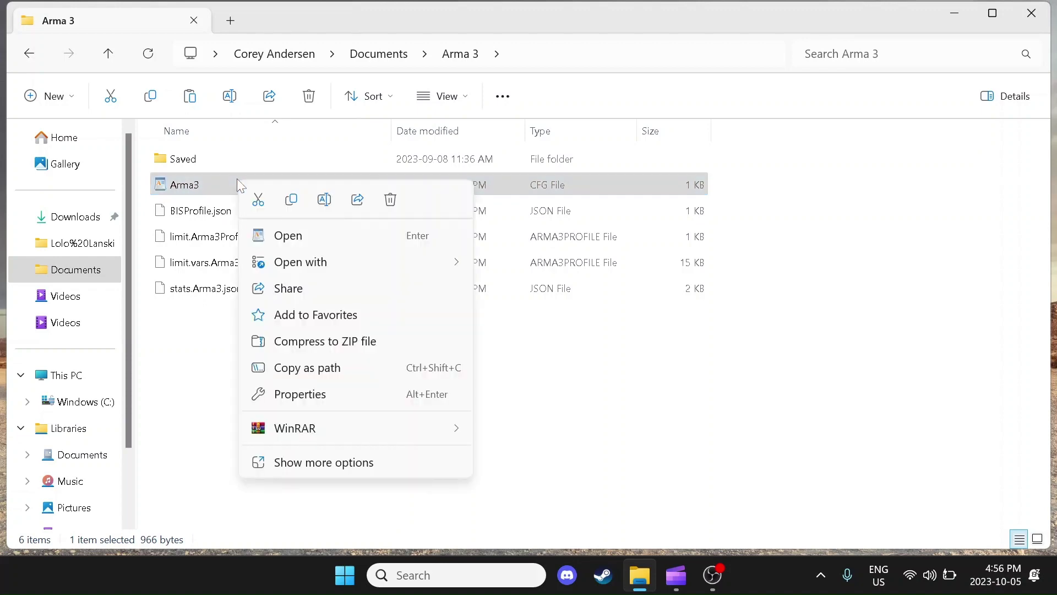
{"action": "mouse_move", "coordinate": [338, 267]}
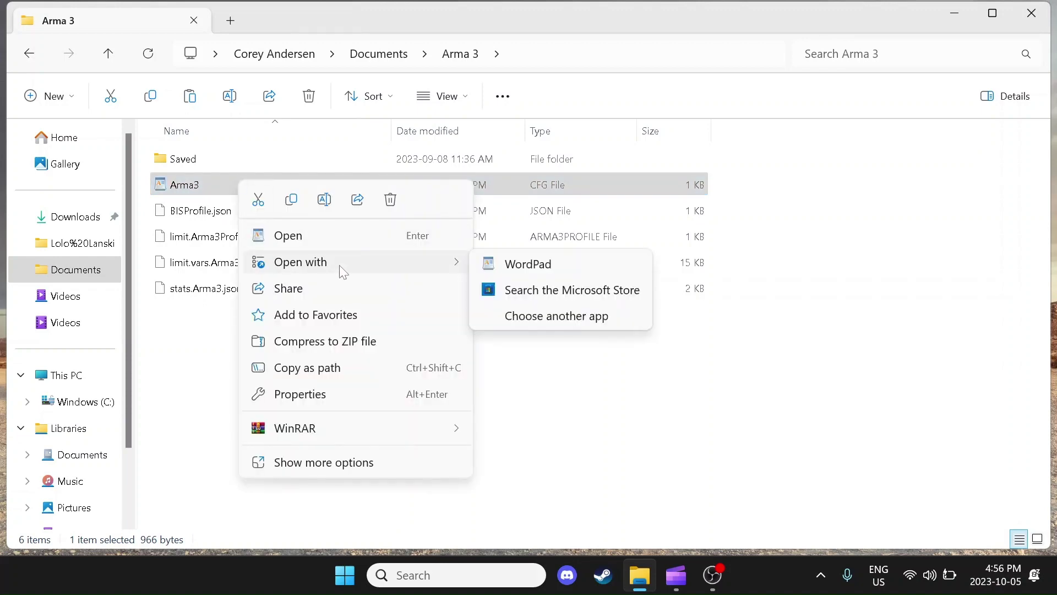
{"action": "left_click", "coordinate": [543, 266]}
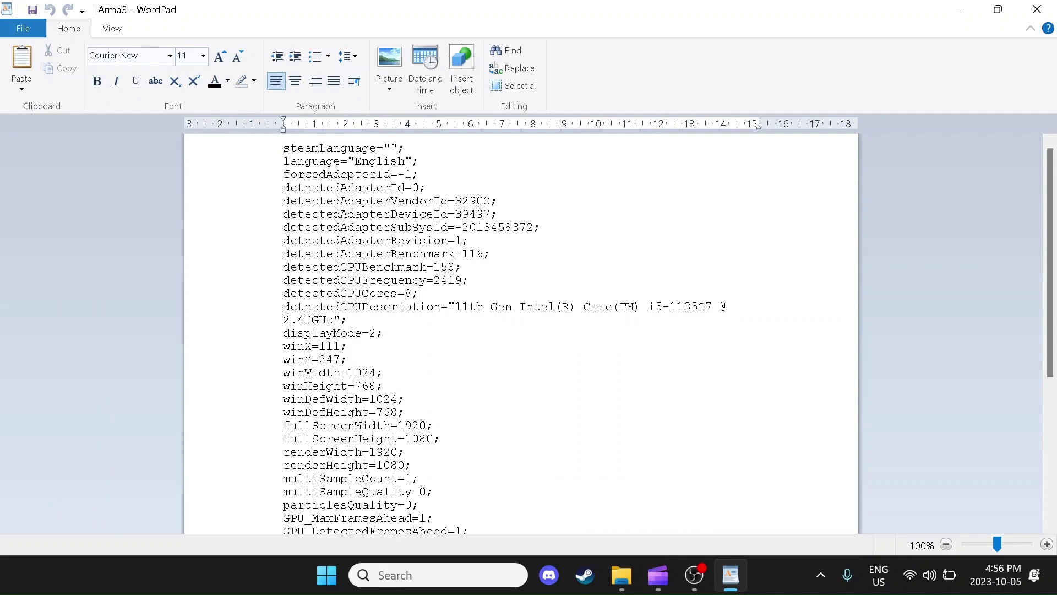
Step: Examine the detected CPU cores and CPU description entries in the configuration file
{"action": "key", "text": "shift+Home"}
{"action": "key", "text": "Down"}
{"action": "key", "text": "Down"}
{"action": "key", "text": "shift+Home"}
{"action": "key", "text": "shift+Up"}
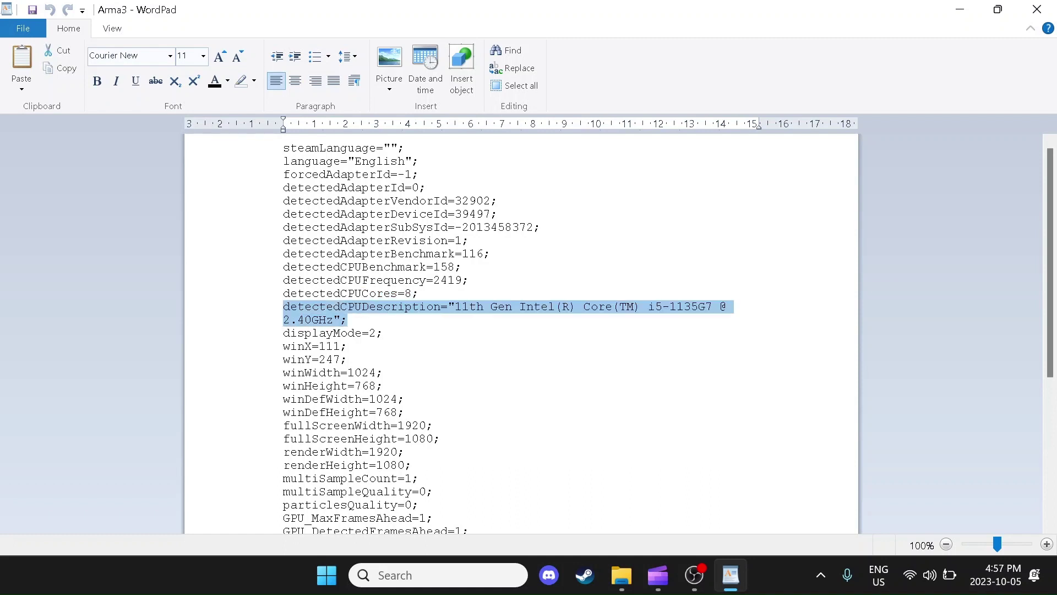
{"action": "key", "text": "Up"}
{"action": "key", "text": "End"}
{"action": "key", "text": "shift+Down"}
{"action": "key", "text": "shift+Down"}
{"action": "key", "text": "shift+Down"}
{"action": "key", "text": "shift+Down"}
Step: Set GPU_MaxFramesAhead to 1 in the configuration file
{"action": "left_click_drag", "start_coordinate": [1053, 298], "coordinate": [1051, 418]}
{"action": "left_click_drag", "start_coordinate": [268, 314], "coordinate": [398, 332]}
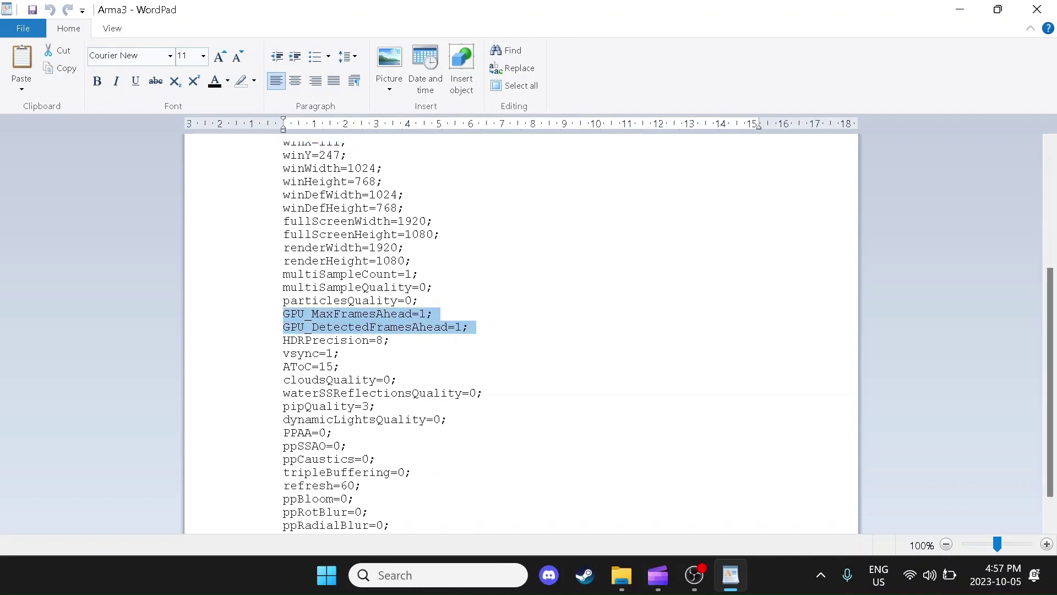
{"action": "left_click", "coordinate": [427, 314]}
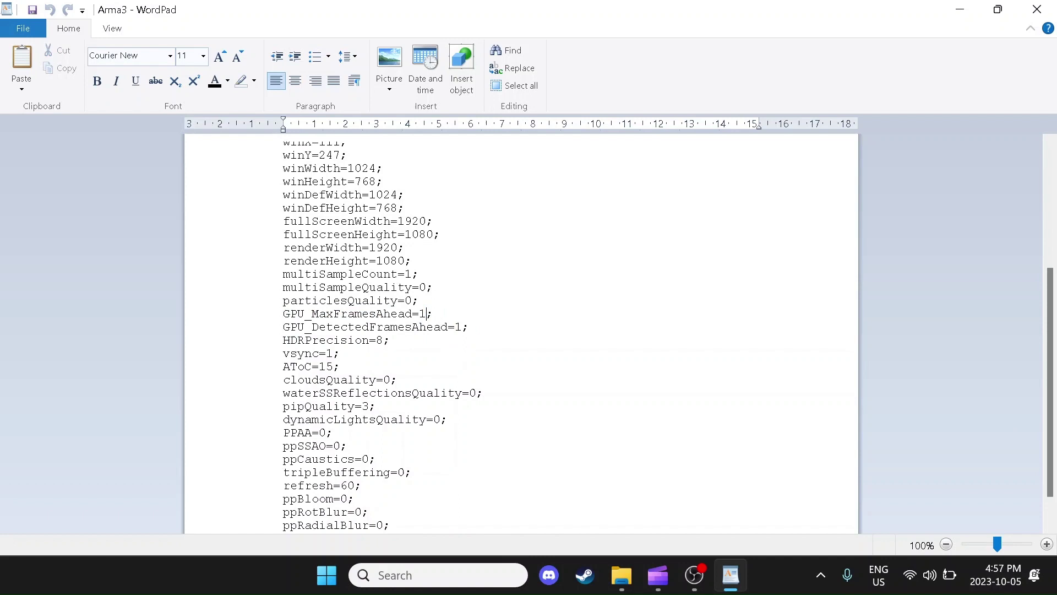
{"action": "key", "text": "BackSpace"}
{"action": "type", "text": "1"}
Step: Set GPU_DetectedFramesAhead to 1, then save and close the configuration file
{"action": "left_click_drag", "start_coordinate": [283, 327], "coordinate": [457, 330]}
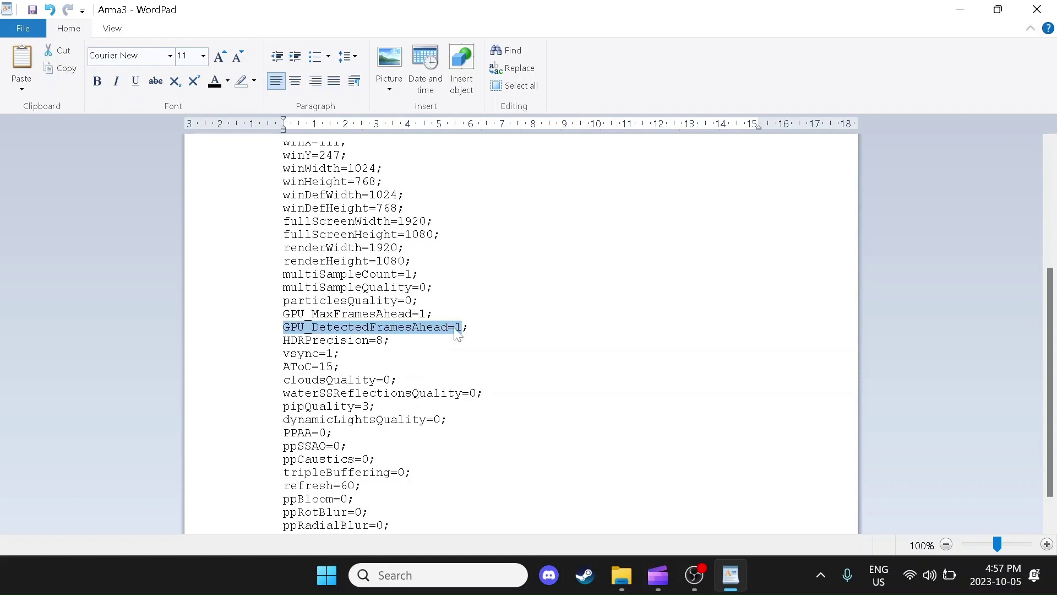
{"action": "key", "text": "Right"}
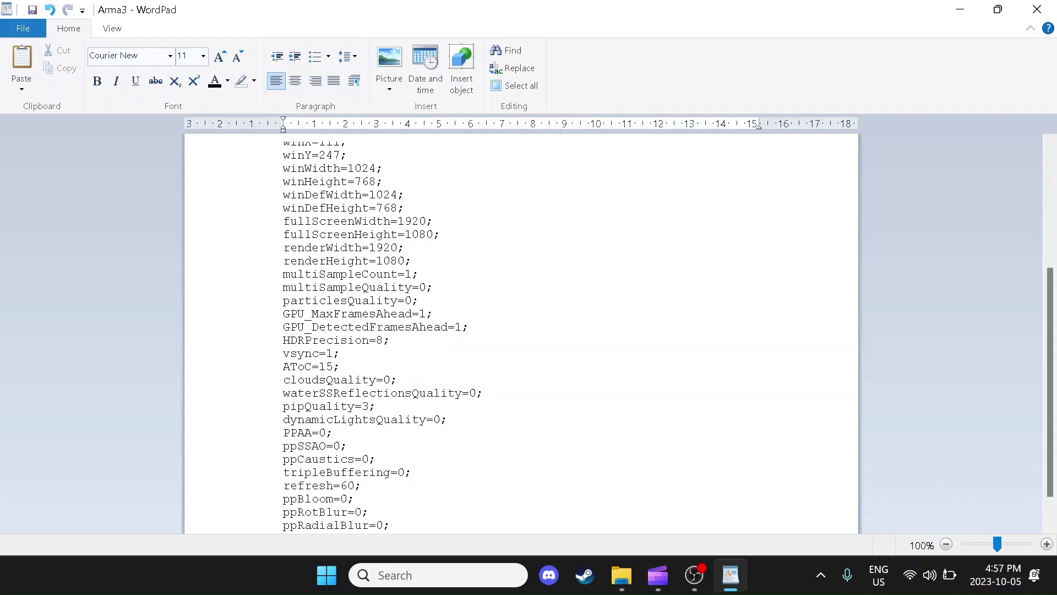
{"action": "key", "text": "BackSpace"}
{"action": "type", "text": "1"}
{"action": "left_click", "coordinate": [32, 13]}
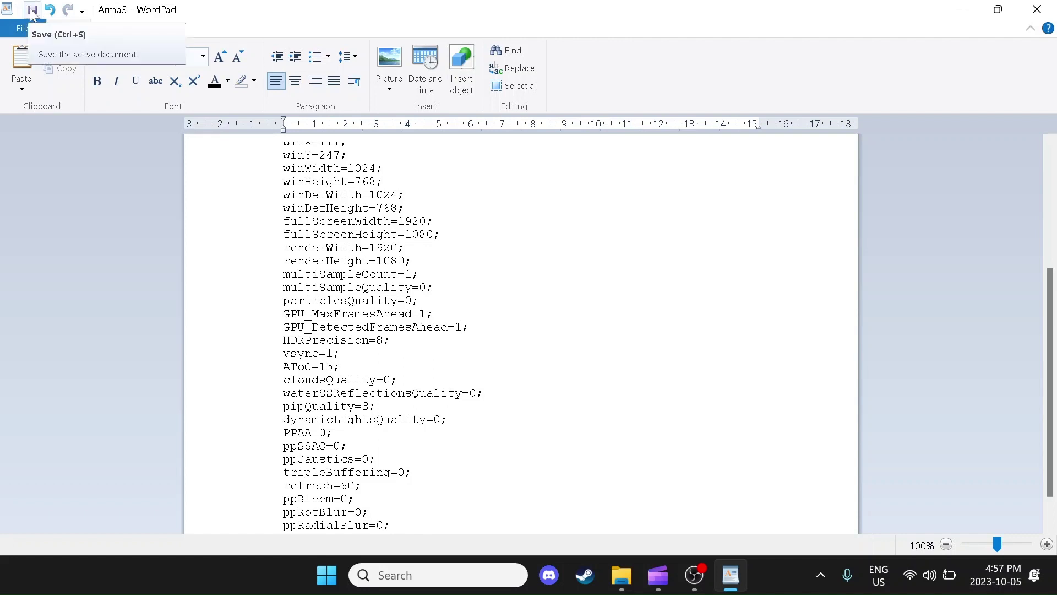
{"action": "left_click", "coordinate": [1039, 9]}
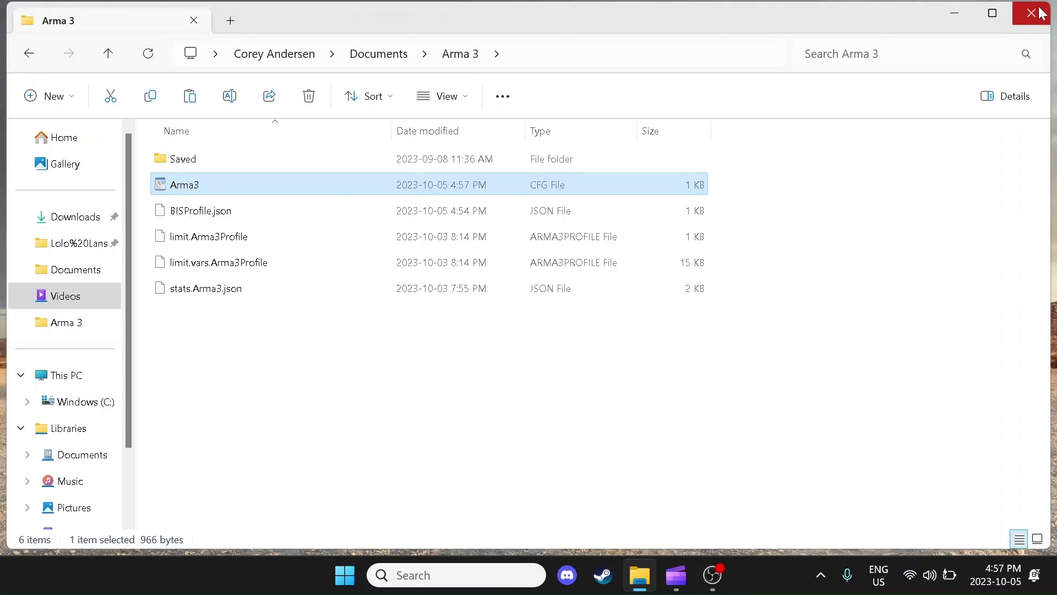
Step: Go to Documents and open the player's profile folder inside Arma 3 - Other Profiles
{"action": "left_click", "coordinate": [378, 54]}
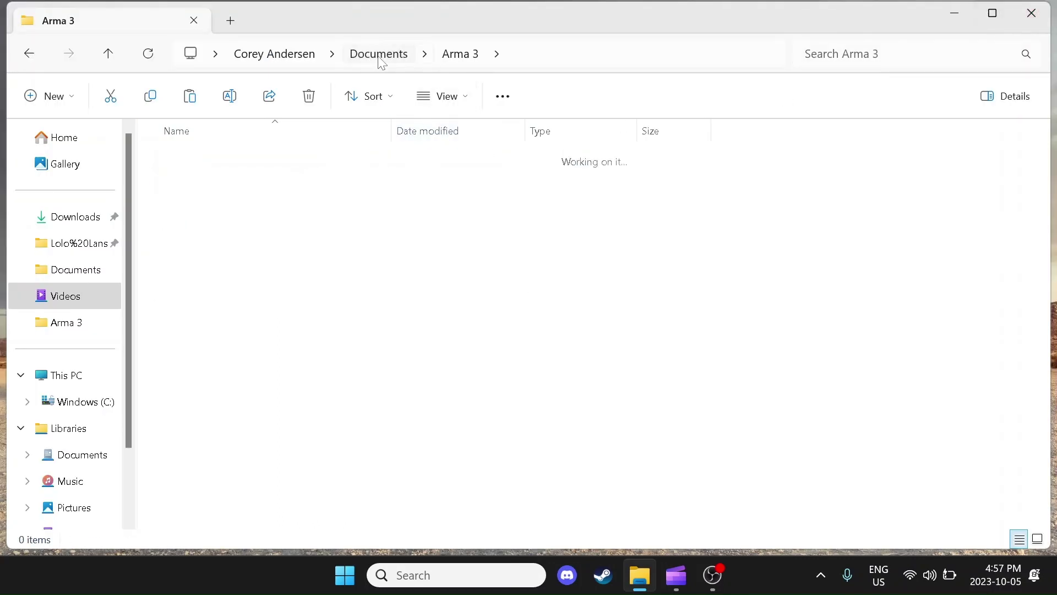
{"action": "mouse_move", "coordinate": [207, 193]}
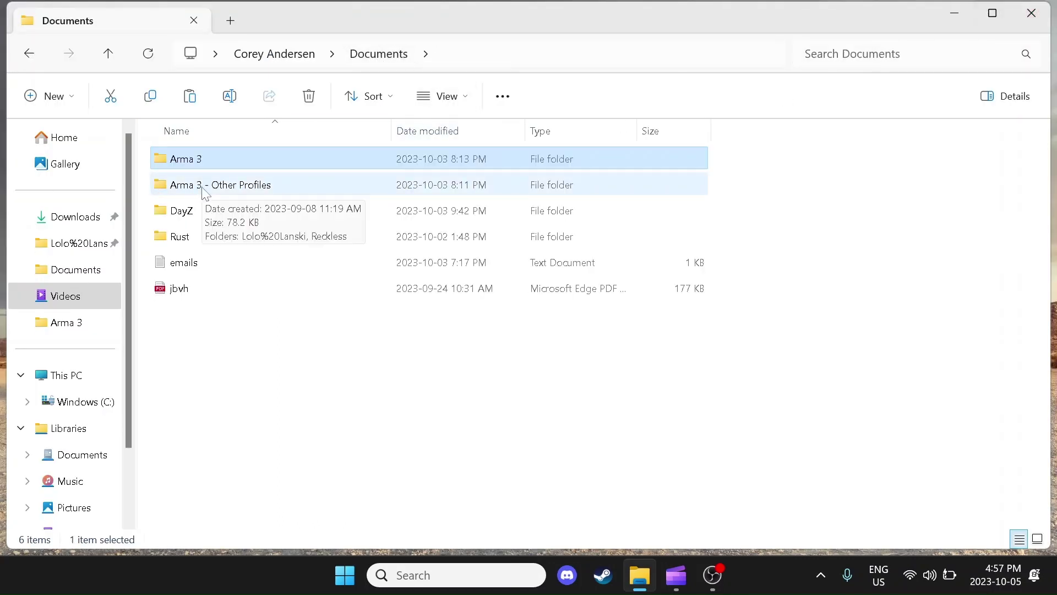
{"action": "double_click", "coordinate": [208, 187]}
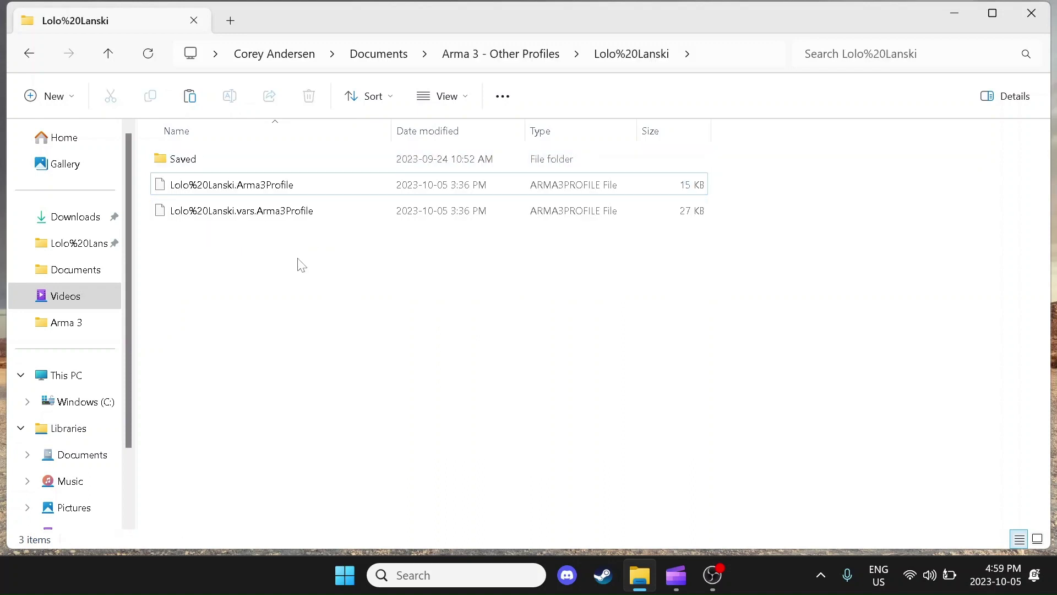
Step: Open the player's main .Arma3Profile file, not the vars one, in Notepad and maximize its window
{"action": "left_click", "coordinate": [277, 188]}
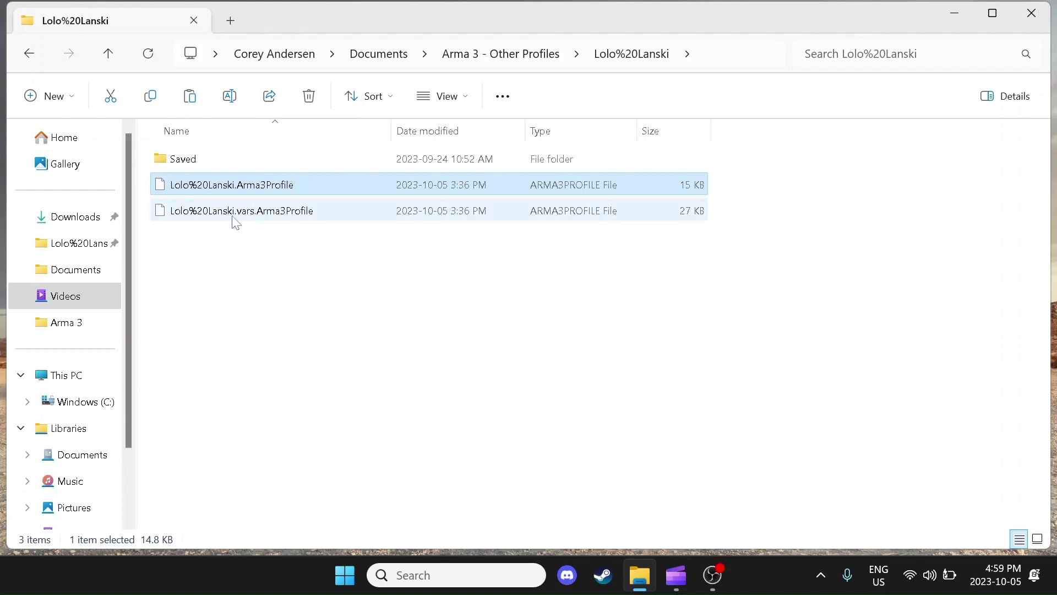
{"action": "mouse_move", "coordinate": [249, 219]}
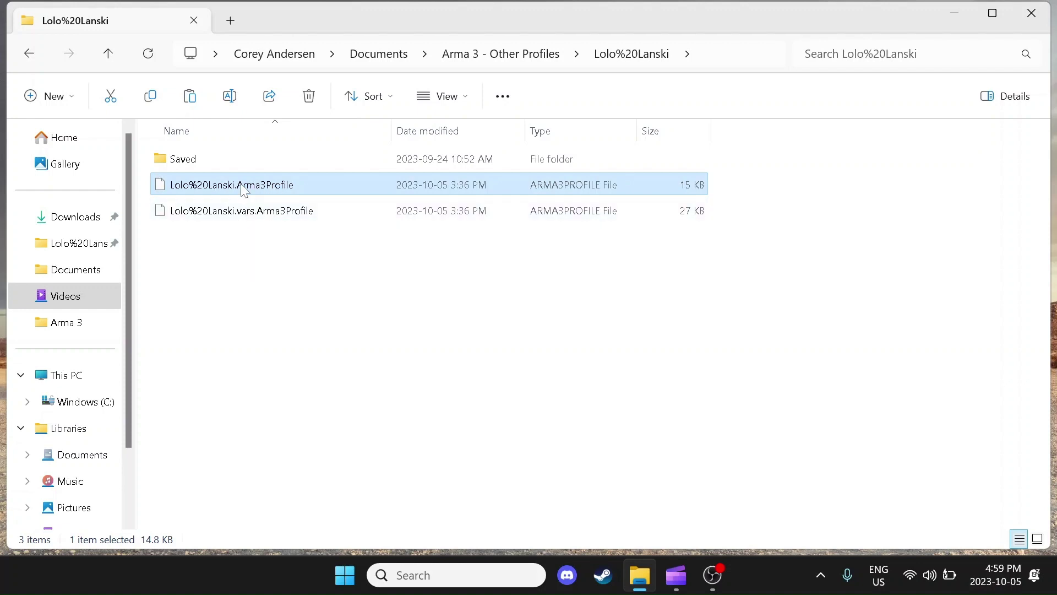
{"action": "right_click", "coordinate": [245, 189]}
{"action": "mouse_move", "coordinate": [380, 246]}
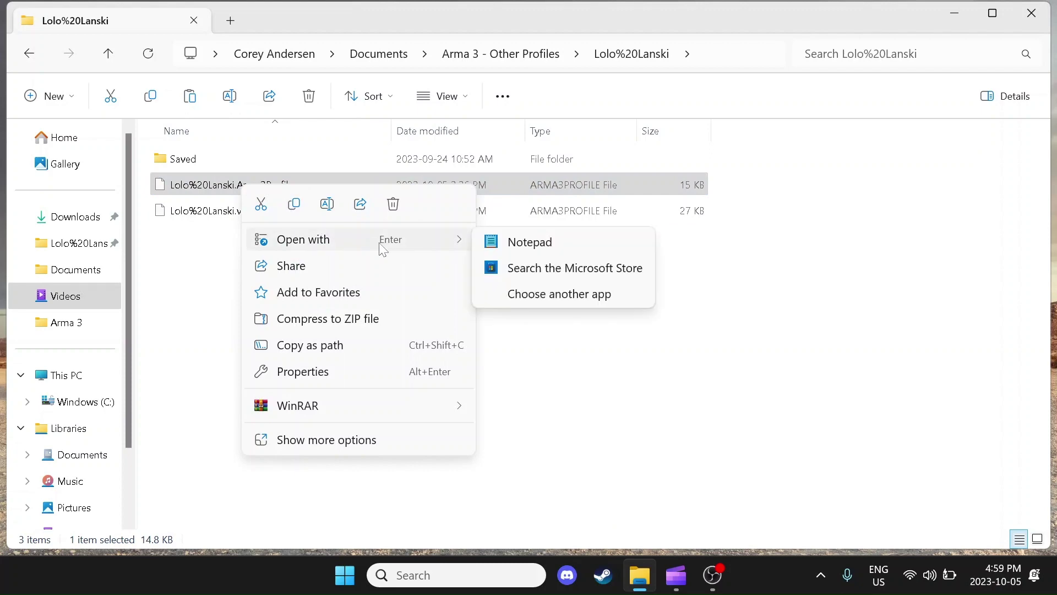
{"action": "left_click", "coordinate": [526, 242]}
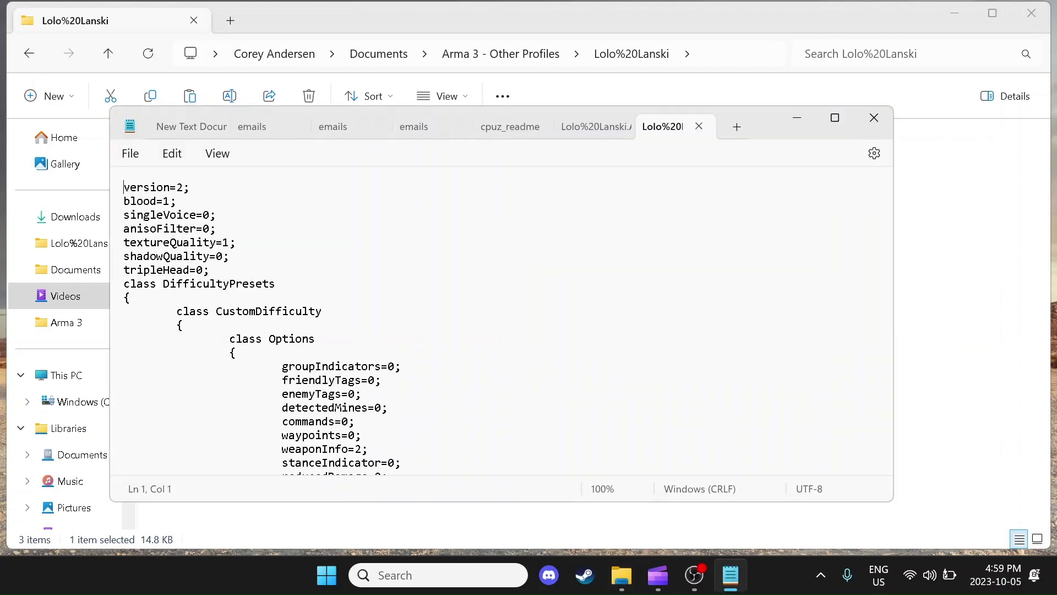
{"action": "left_click", "coordinate": [835, 117]}
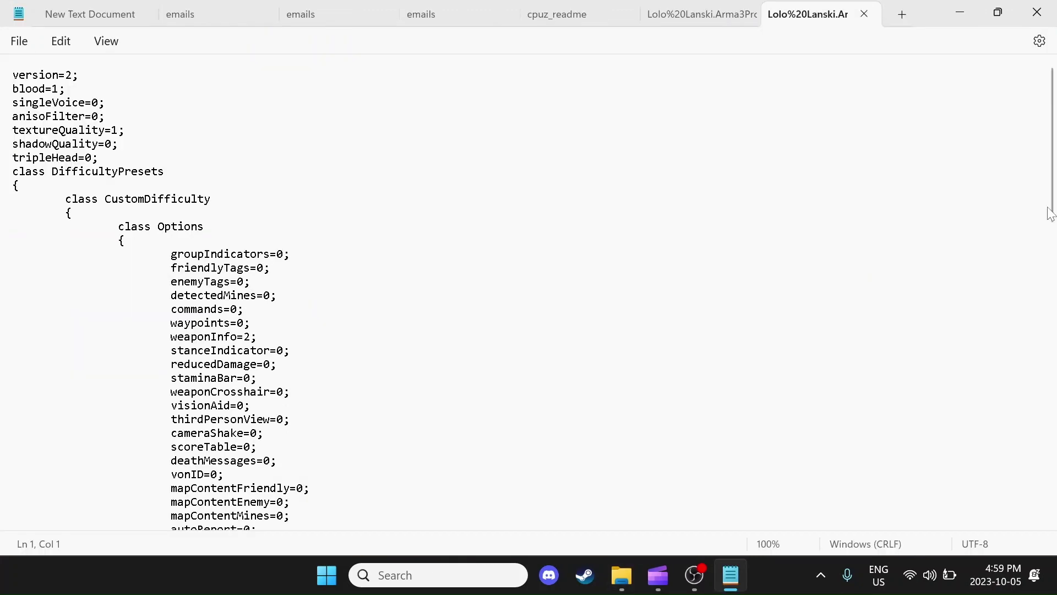
Step: Examine the view distance, brightness and field-of-view entries at the end of the profile file
{"action": "scroll", "coordinate": [1053, 91], "scroll_direction": "down", "scroll_amount": 1}
{"action": "left_click_drag", "start_coordinate": [1053, 91], "coordinate": [1051, 512]}
{"action": "left_click", "coordinate": [25, 413]}
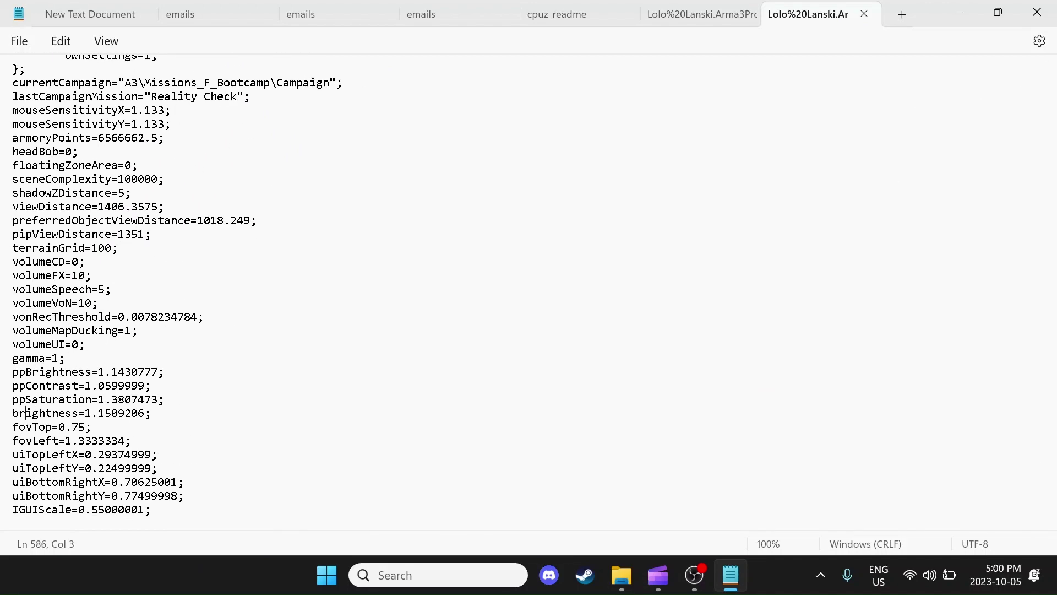
{"action": "left_click", "coordinate": [13, 427]}
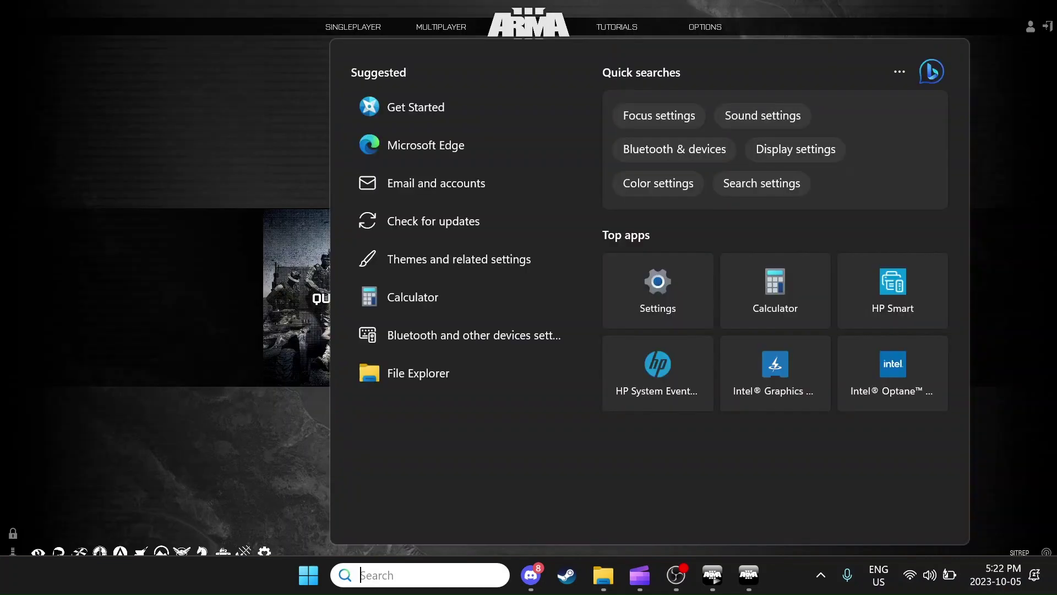
Step: Open Task Manager, show the process details in a maximized window, and select arma3_x64.exe
{"action": "type", "text": "task"}
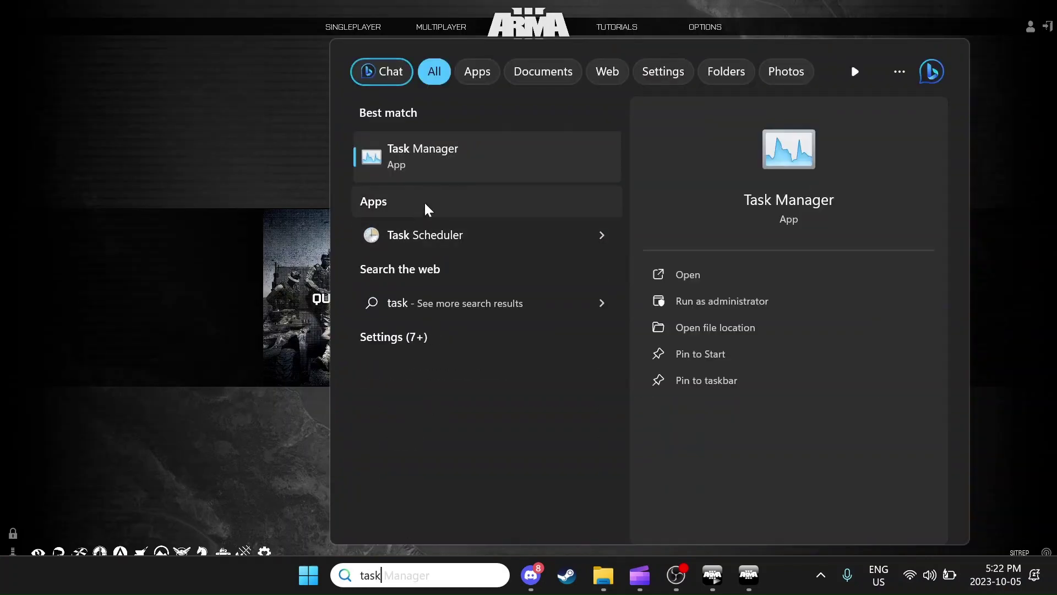
{"action": "left_click", "coordinate": [468, 145]}
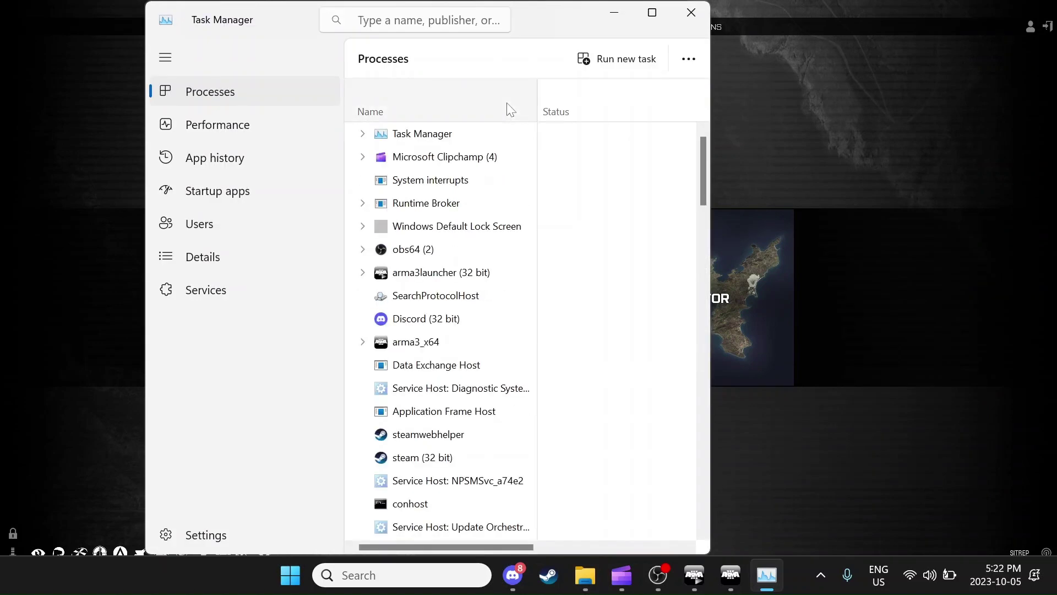
{"action": "left_click", "coordinate": [202, 261]}
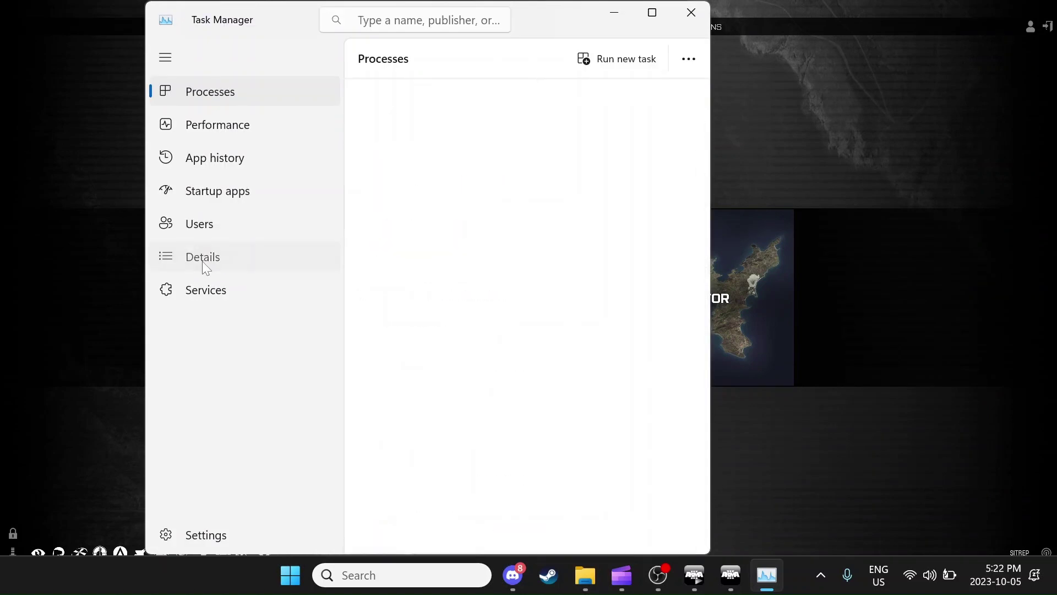
{"action": "left_click", "coordinate": [652, 12]}
{"action": "left_click", "coordinate": [333, 101]}
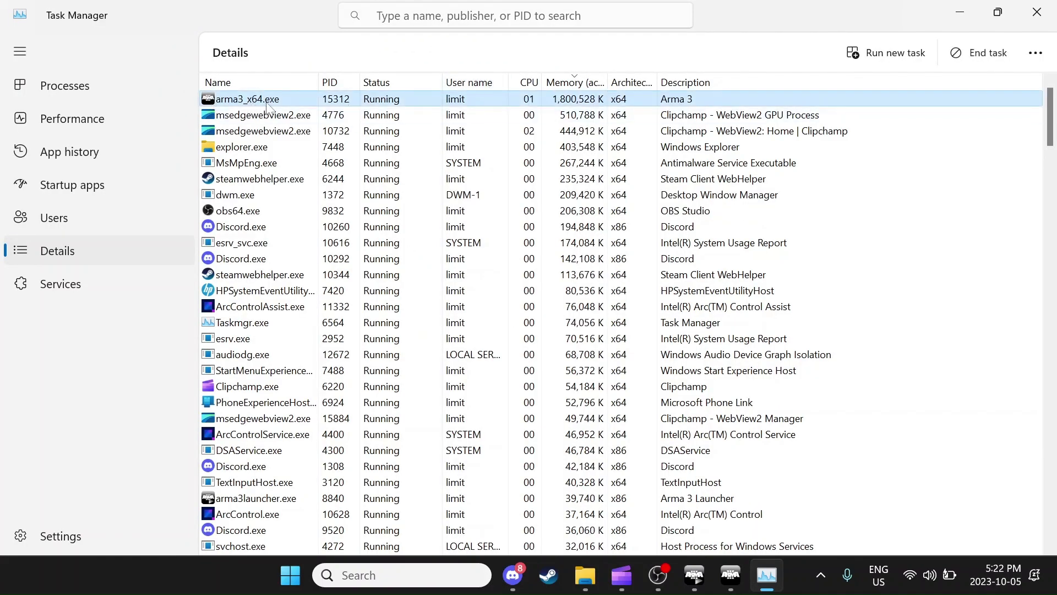
Step: View the priority levels for arma3_x64.exe, then confirm its processor affinity with CPU 0 excluded
{"action": "right_click", "coordinate": [313, 101]}
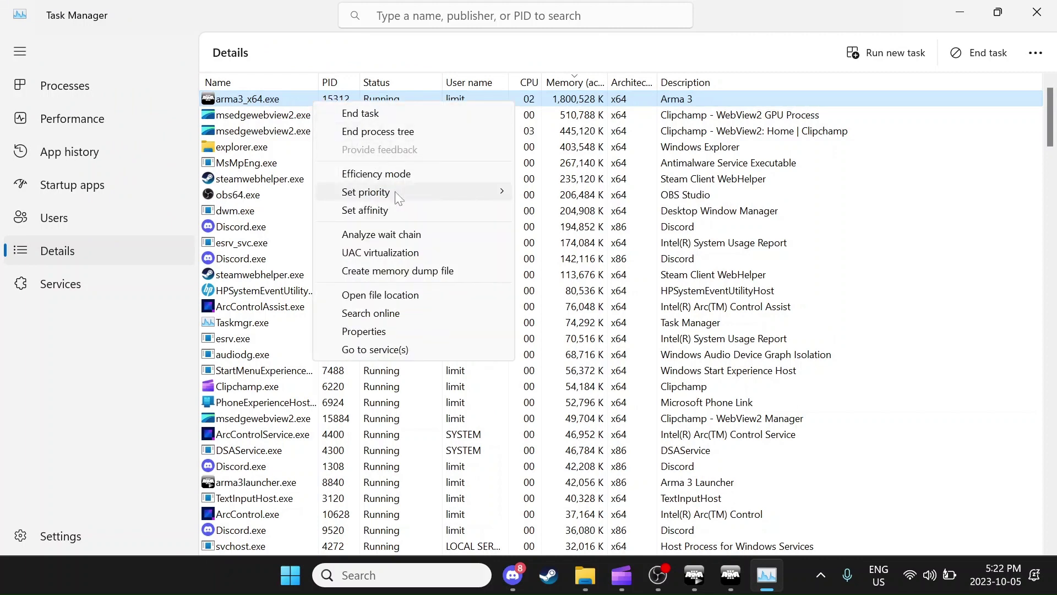
{"action": "mouse_move", "coordinate": [399, 199]}
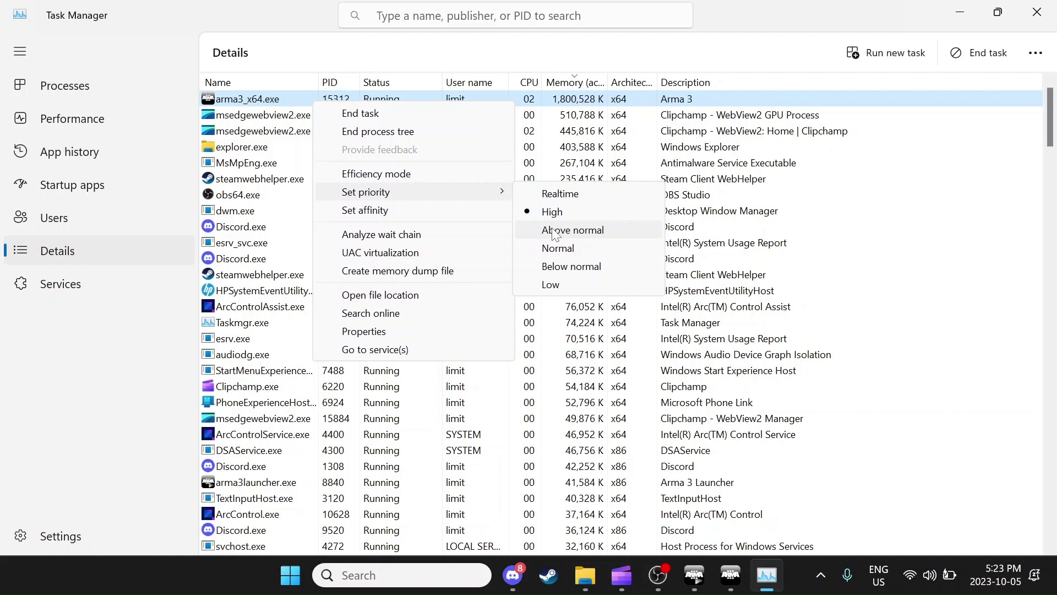
{"action": "left_click", "coordinate": [366, 212]}
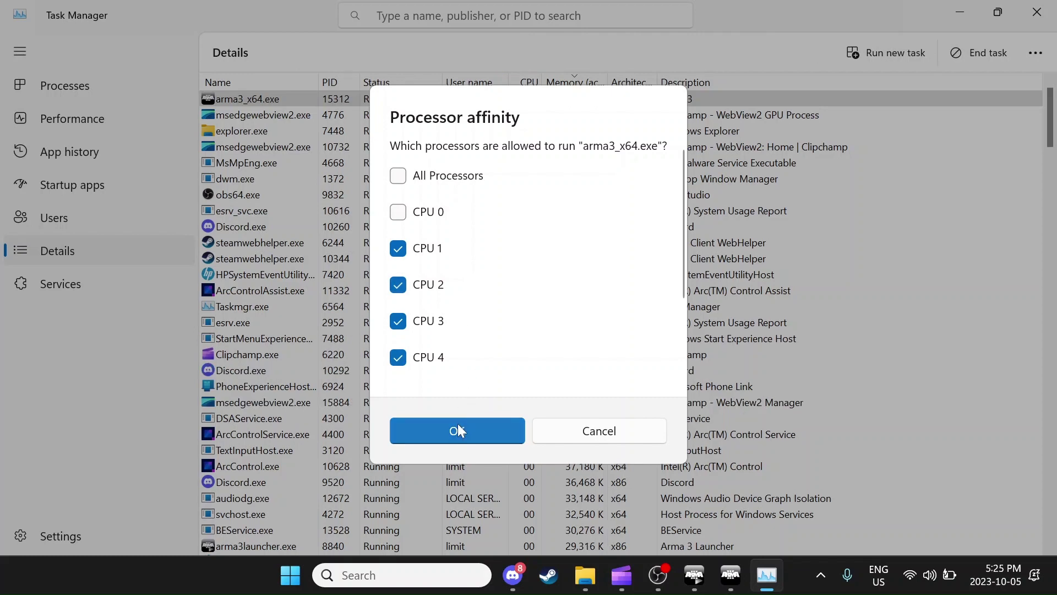
{"action": "left_click", "coordinate": [442, 435]}
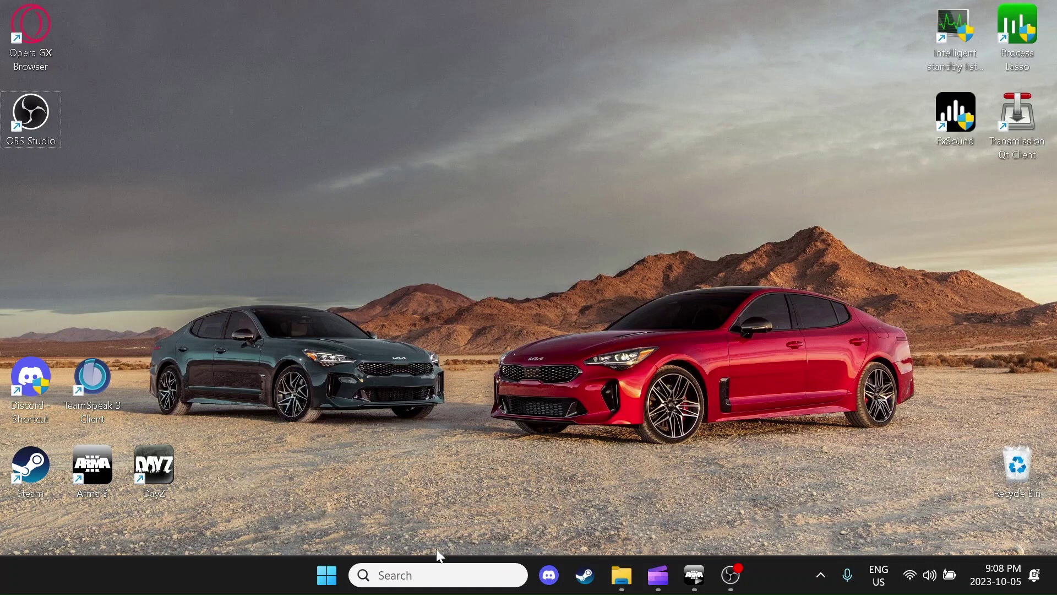
Step: Open the Performance Options from the advanced system settings and choose Adjust for best performance for the visual effects
{"action": "left_click", "coordinate": [428, 571]}
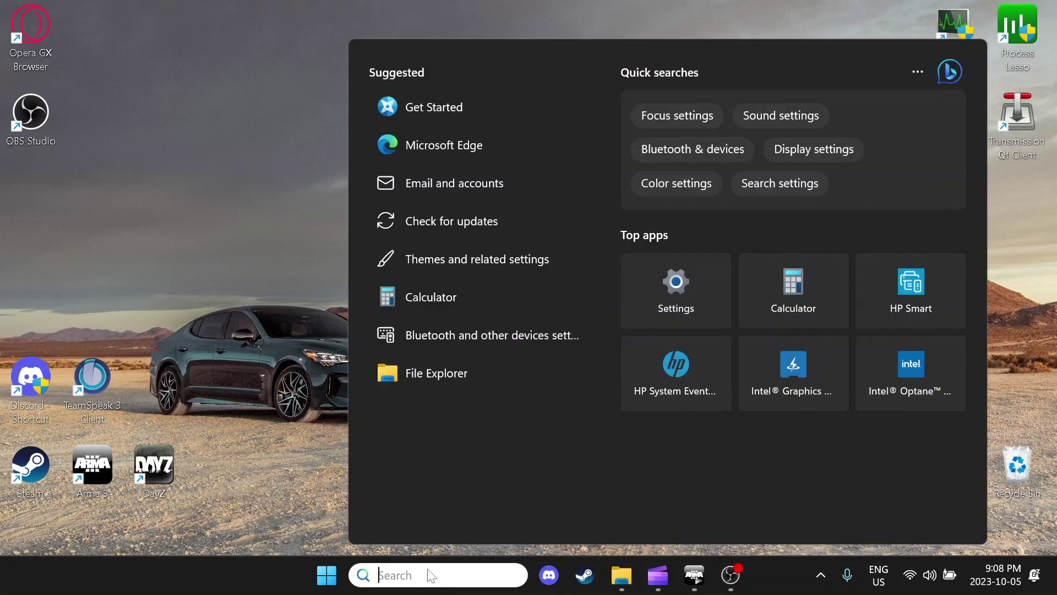
{"action": "type", "text": "adva"}
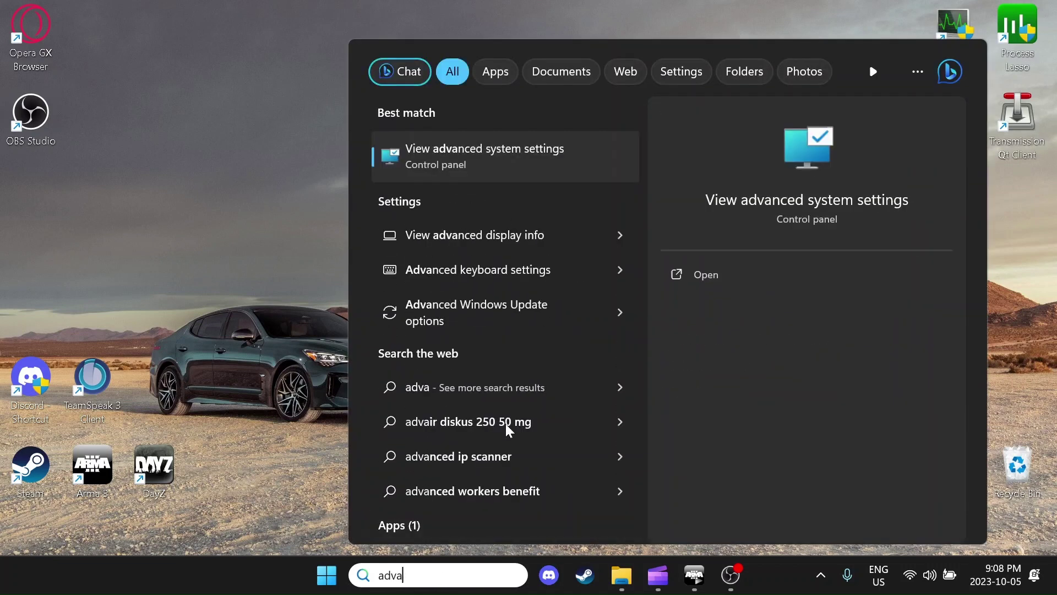
{"action": "left_click", "coordinate": [537, 171]}
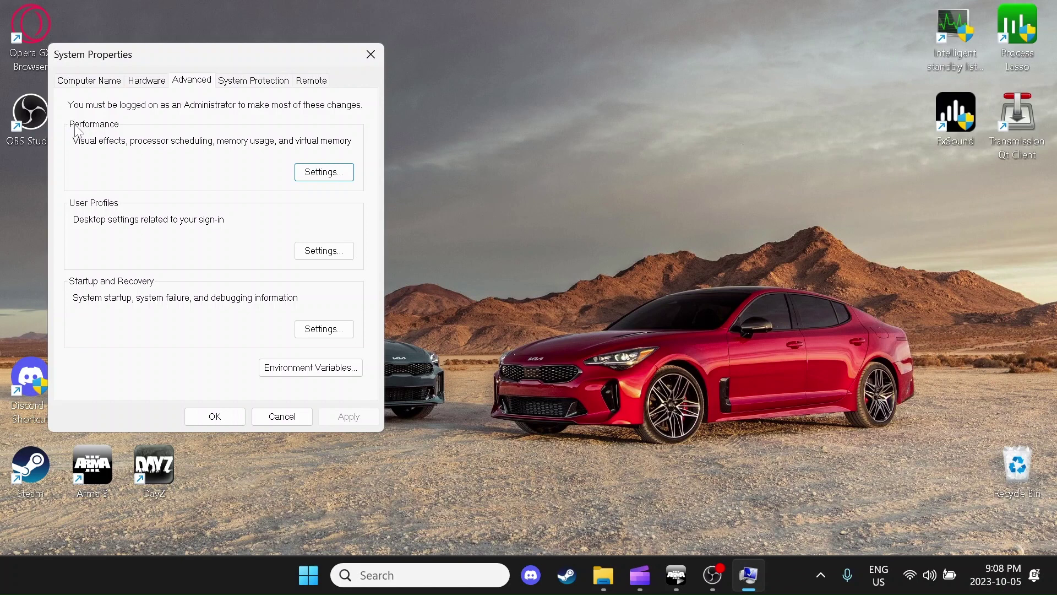
{"action": "left_click", "coordinate": [324, 172]}
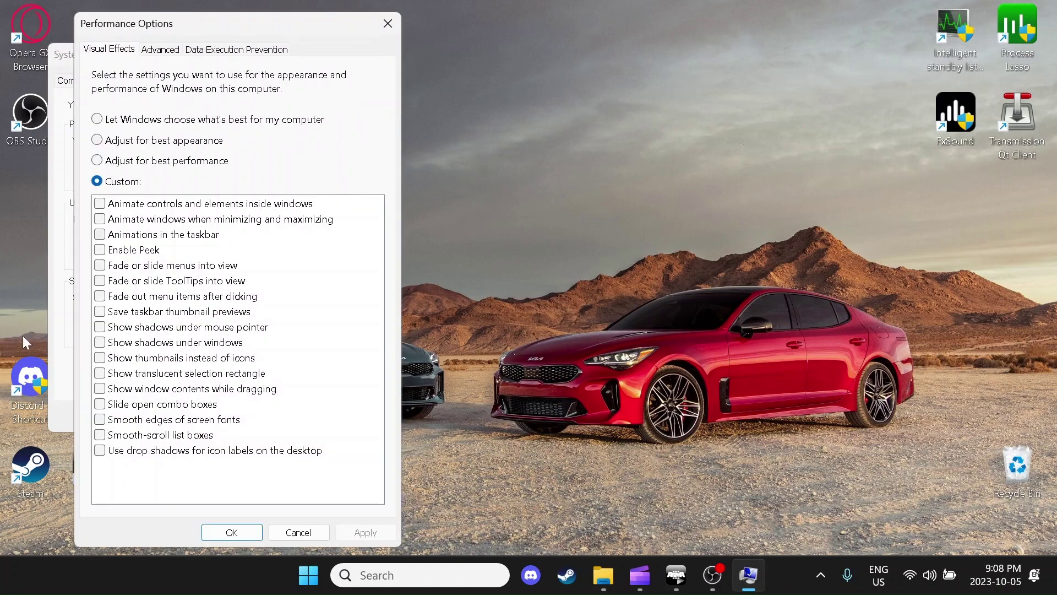
{"action": "left_click", "coordinate": [99, 162]}
Step: Set virtual memory on drive C: to No paging file, then apply and close Performance Options and System Properties
{"action": "left_click", "coordinate": [154, 53]}
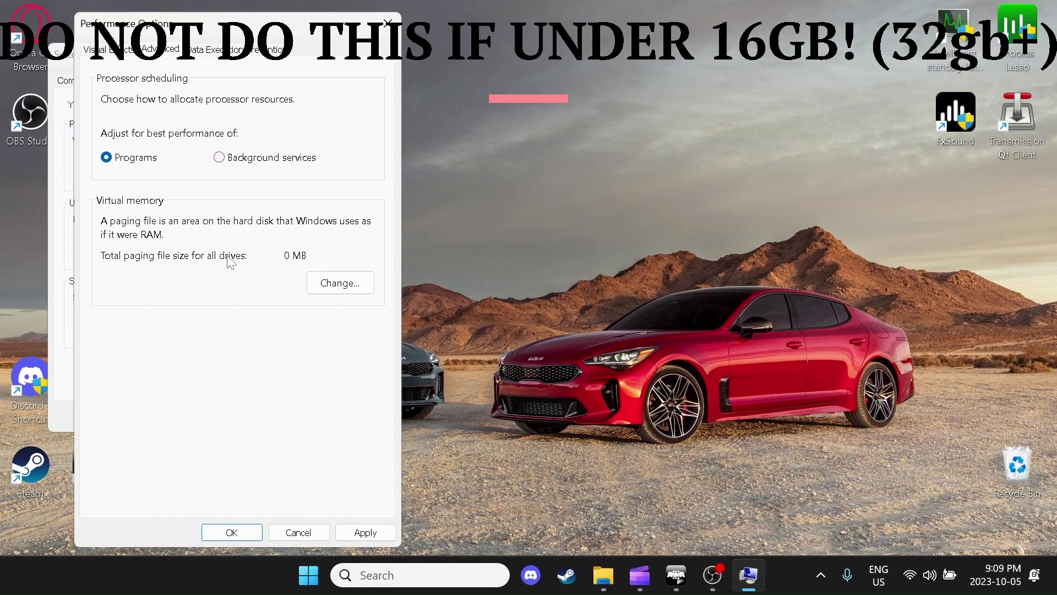
{"action": "left_click", "coordinate": [331, 284]}
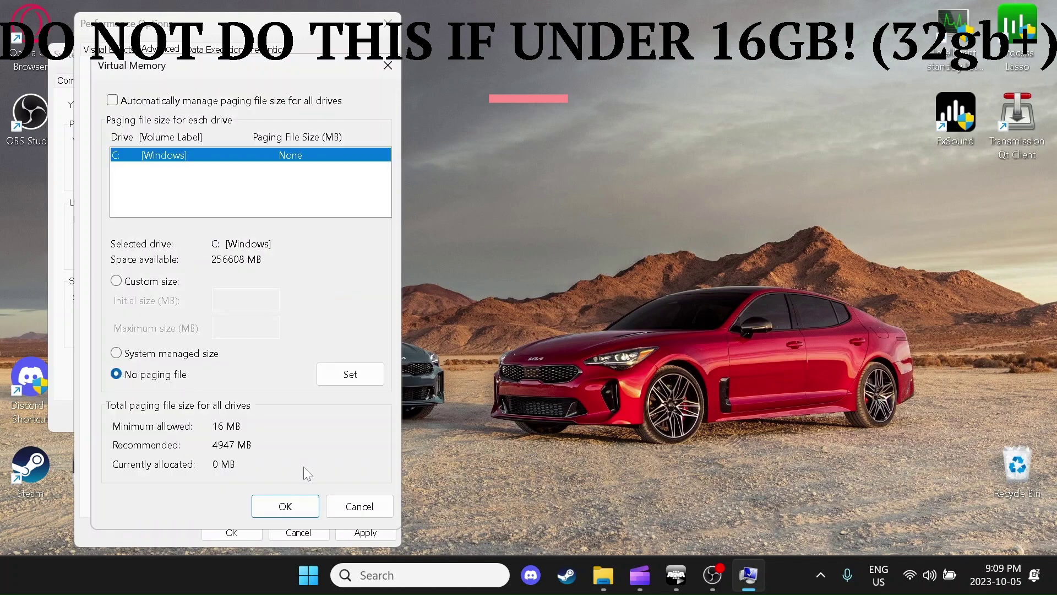
{"action": "left_click", "coordinate": [369, 378]}
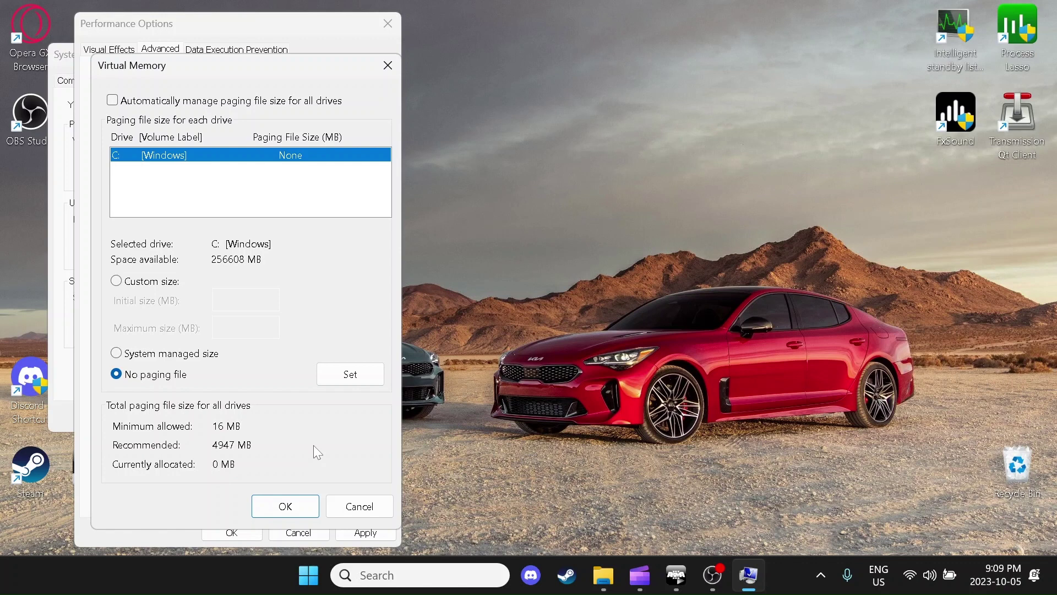
{"action": "left_click", "coordinate": [285, 505]}
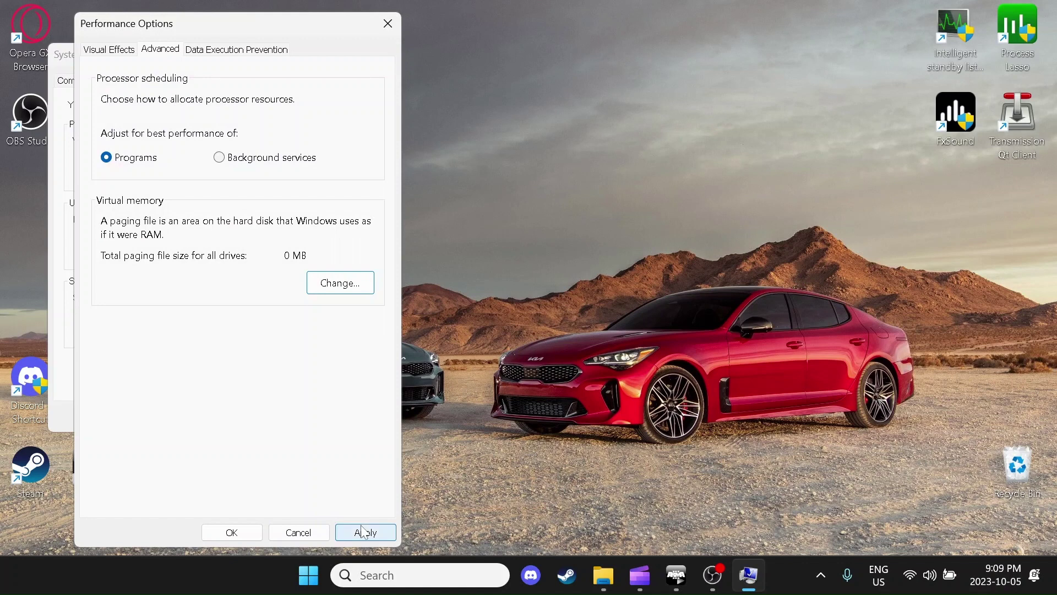
{"action": "left_click", "coordinate": [363, 532]}
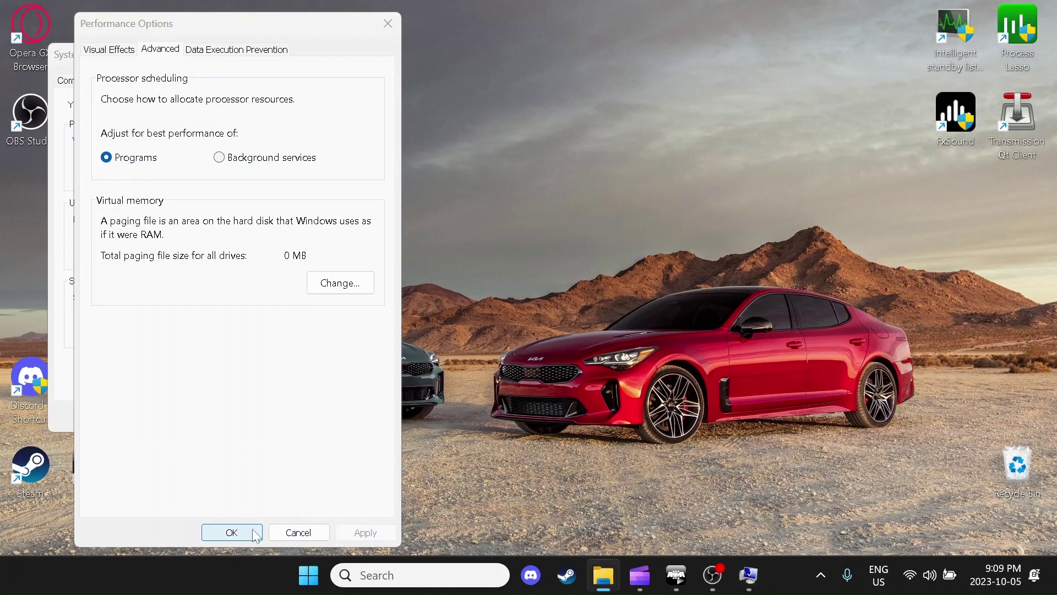
{"action": "left_click", "coordinate": [256, 534]}
{"action": "left_click", "coordinate": [222, 420]}
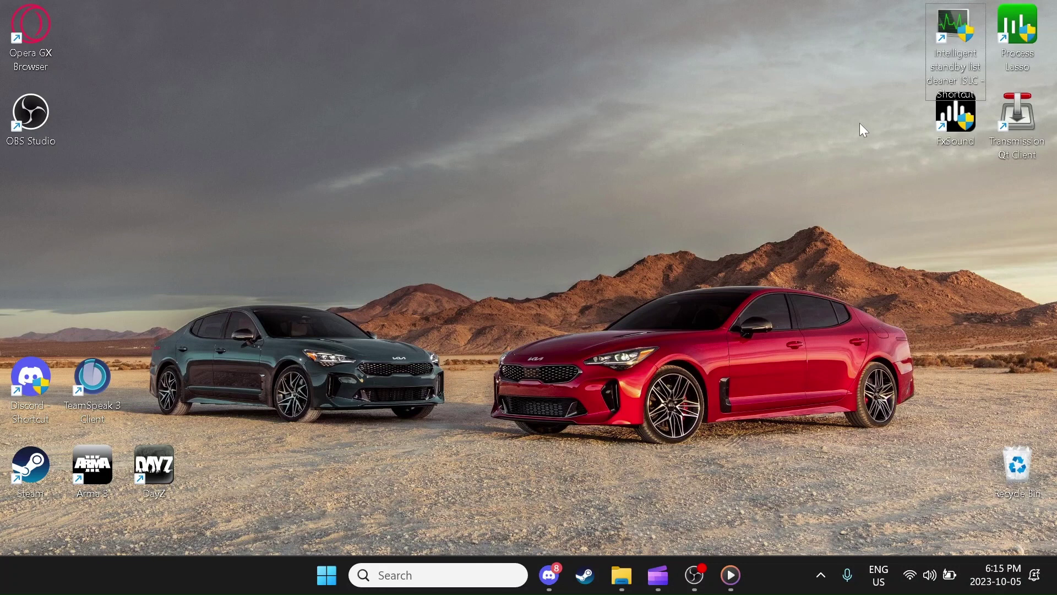
Step: Launch Intelligent standby list cleaner from the desktop and open its free memory threshold for editing
{"action": "double_click", "coordinate": [958, 33]}
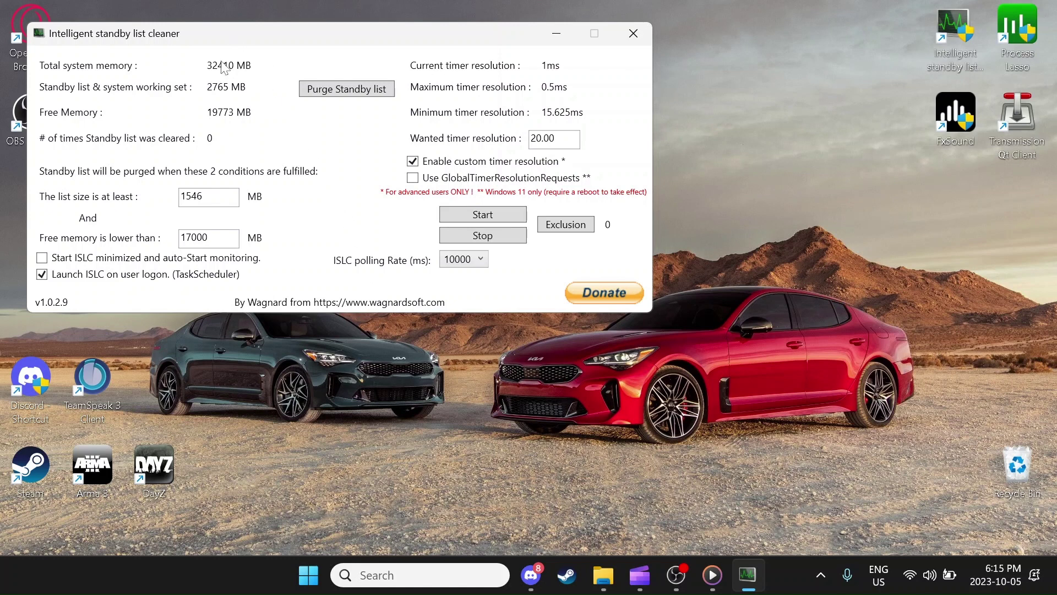
{"action": "left_click", "coordinate": [208, 237]}
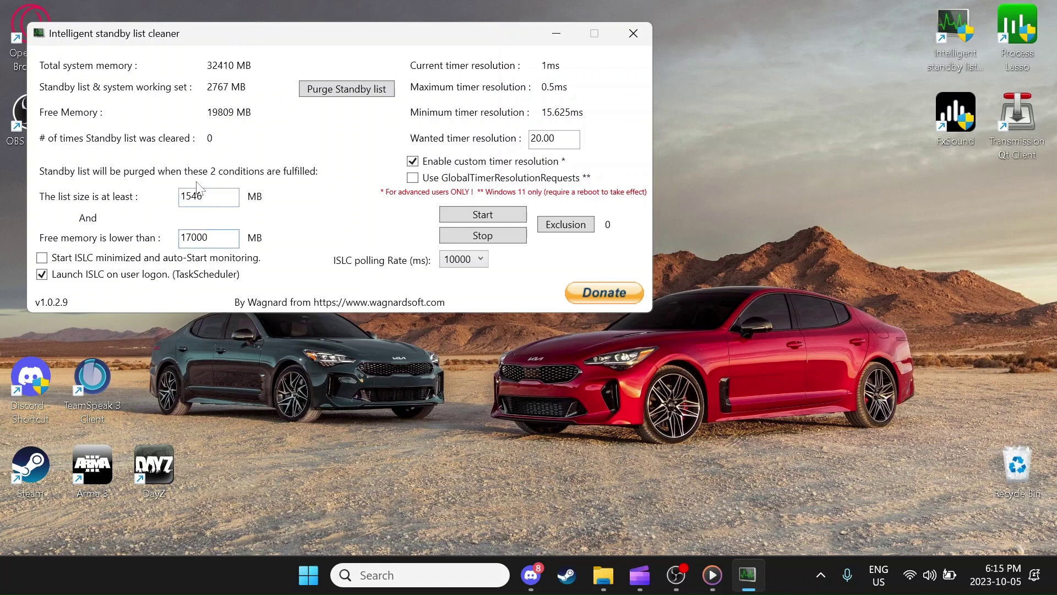